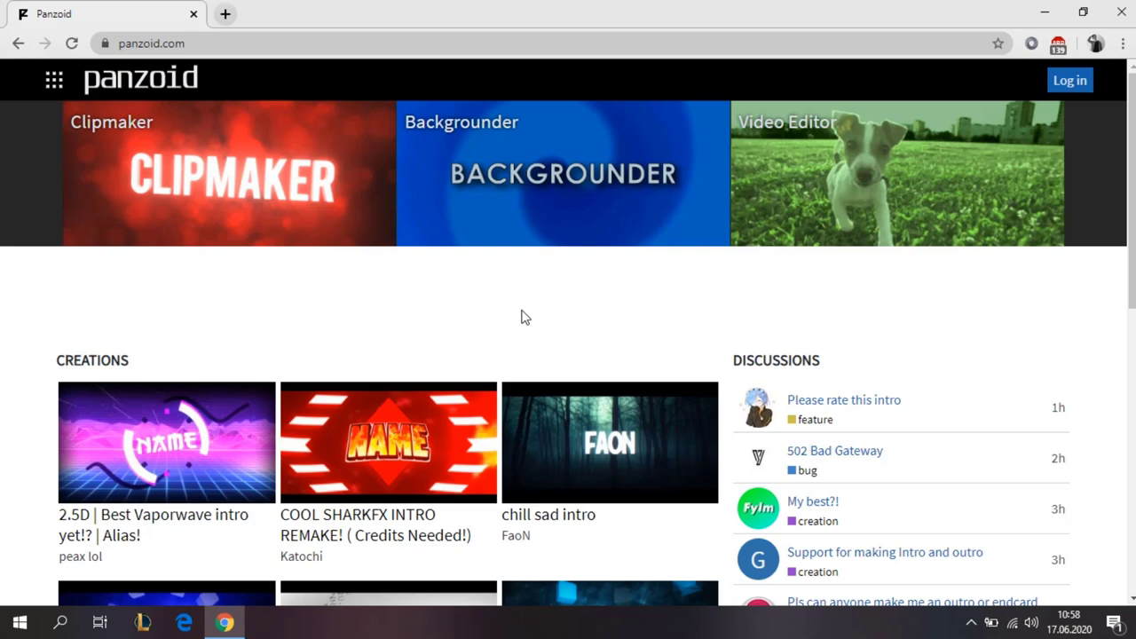
- Open the Clipmaker tool, then go to the community gallery through 'More creations...'
{"action": "scroll", "coordinate": [522, 317], "scroll_direction": "down", "scroll_amount": 1}
{"action": "scroll", "coordinate": [85, 306], "scroll_direction": "up", "scroll_amount": 1}
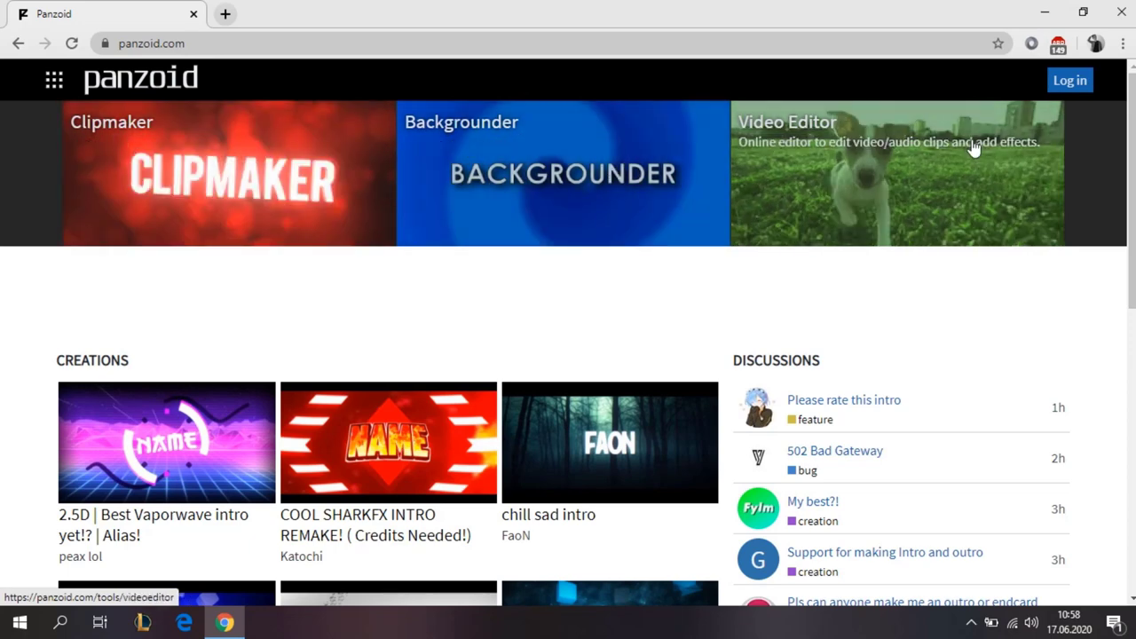
{"action": "left_click", "coordinate": [215, 151]}
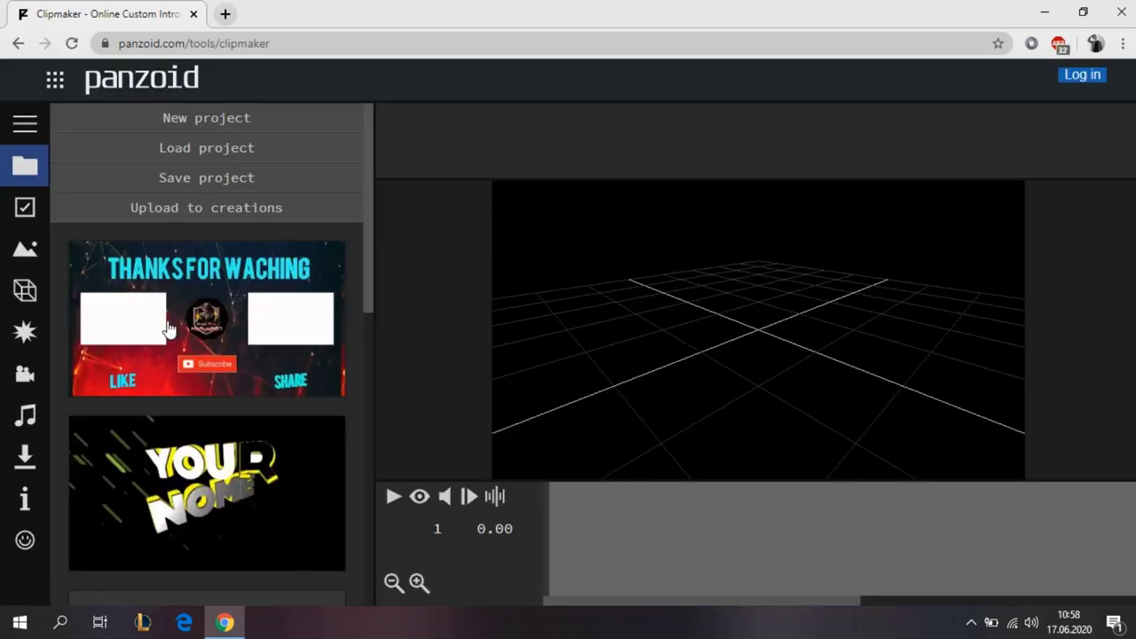
{"action": "scroll", "coordinate": [226, 396], "scroll_direction": "down", "scroll_amount": 10}
{"action": "scroll", "coordinate": [213, 381], "scroll_direction": "down", "scroll_amount": 3}
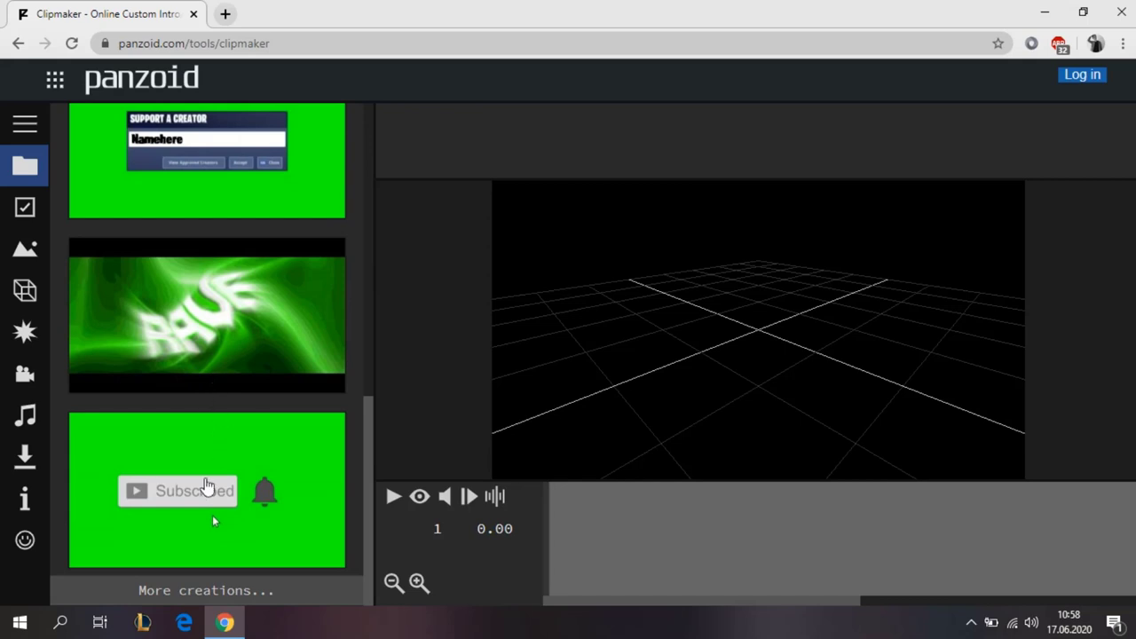
{"action": "left_click", "coordinate": [118, 593]}
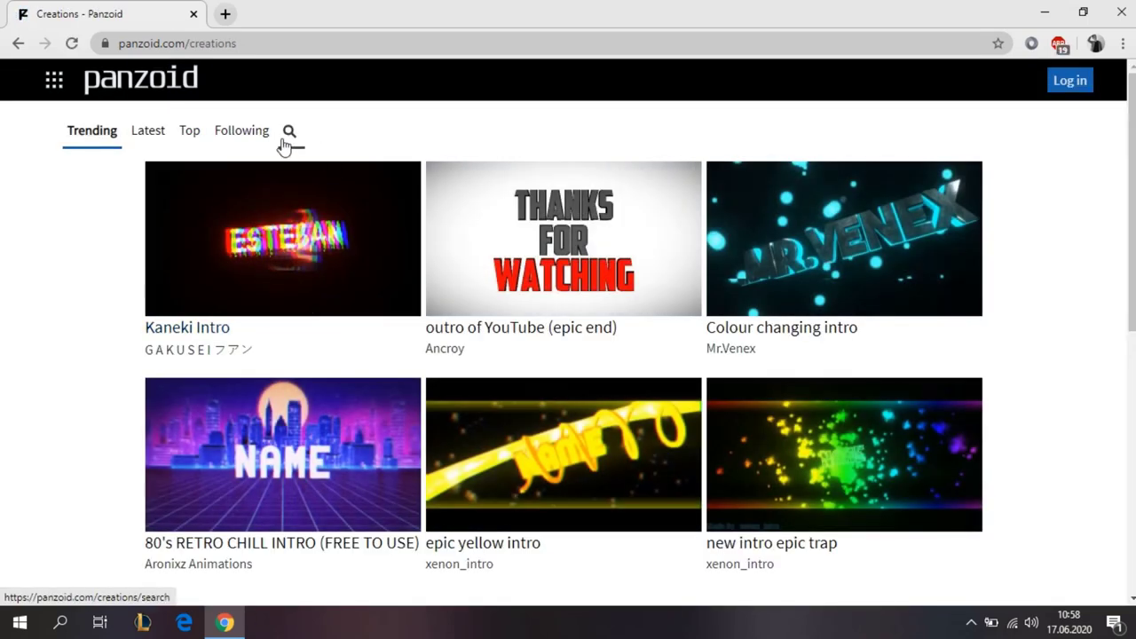
- Search the Panzoid creations for 'autro'
{"action": "left_click", "coordinate": [286, 135]}
{"action": "left_click", "coordinate": [381, 135]}
{"action": "type", "text": "autro"}
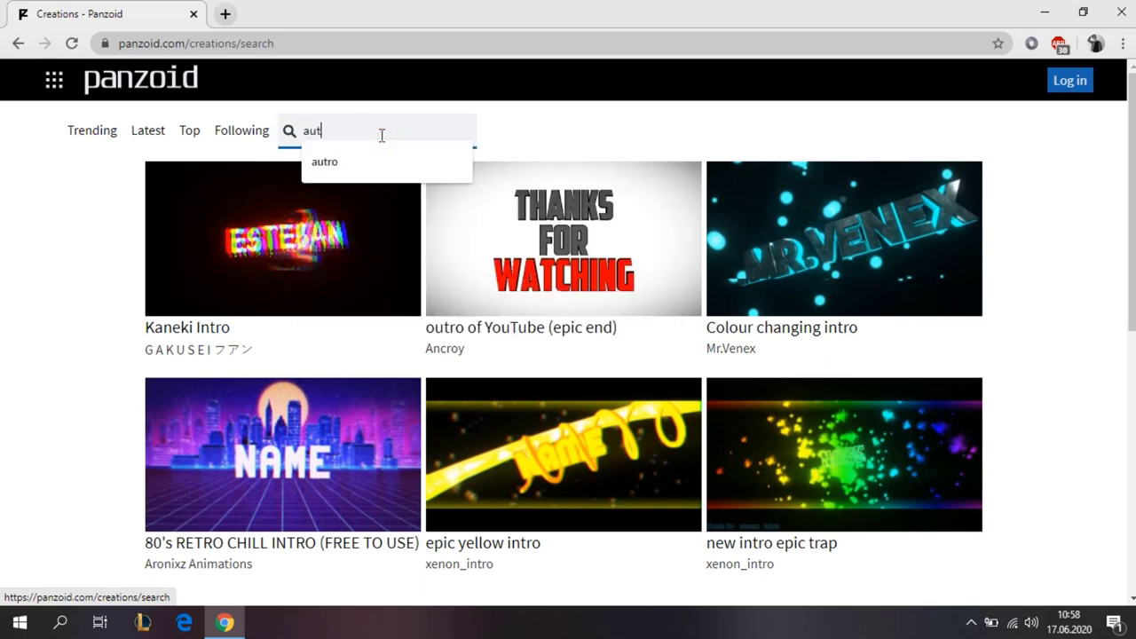
{"action": "key", "text": "Return"}
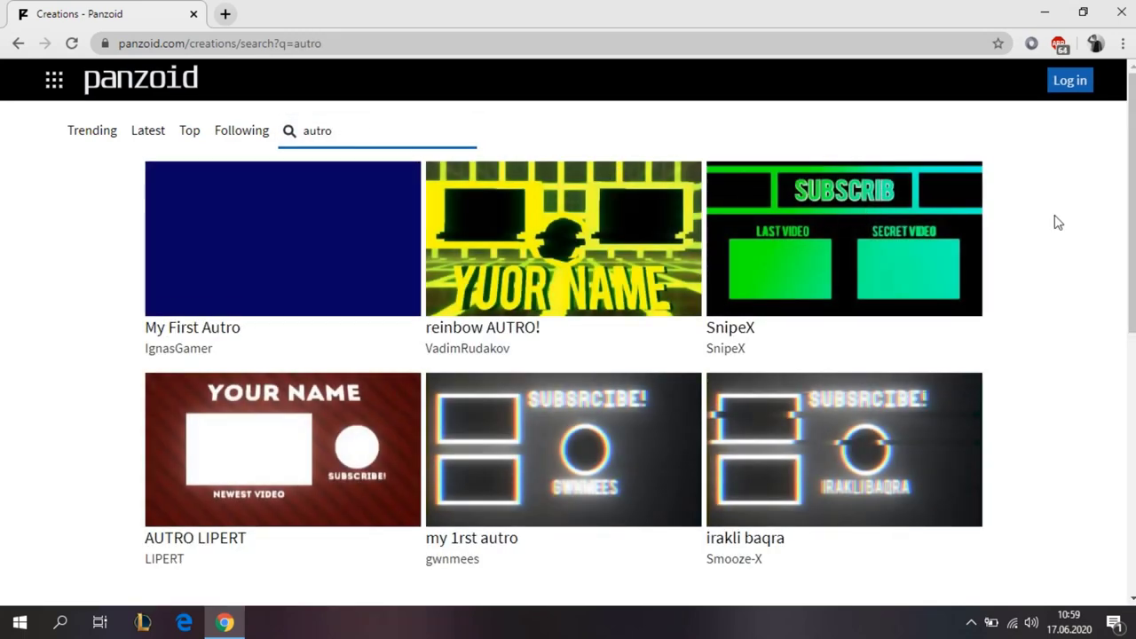
- Scroll through the 'autro' search results to browse the outro templates
{"action": "scroll", "coordinate": [355, 317], "scroll_direction": "down", "scroll_amount": 1}
{"action": "scroll", "coordinate": [376, 299], "scroll_direction": "down", "scroll_amount": 3}
{"action": "scroll", "coordinate": [367, 292], "scroll_direction": "down", "scroll_amount": 3}
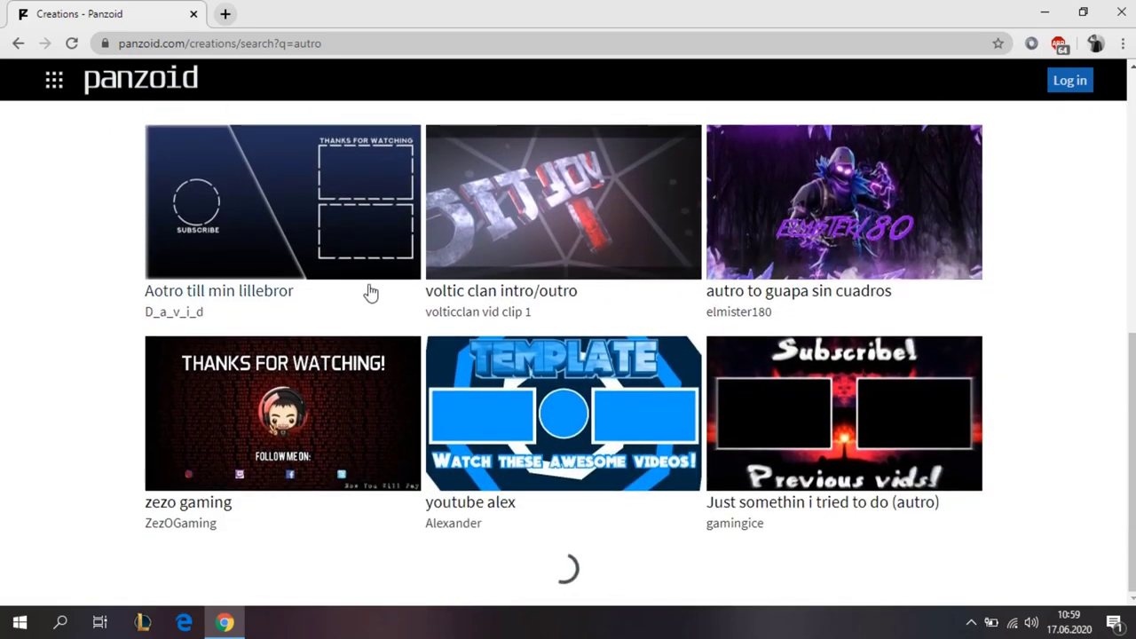
{"action": "scroll", "coordinate": [736, 332], "scroll_direction": "down", "scroll_amount": 3}
{"action": "scroll", "coordinate": [896, 316], "scroll_direction": "down", "scroll_amount": 5}
{"action": "scroll", "coordinate": [913, 310], "scroll_direction": "up", "scroll_amount": 3}
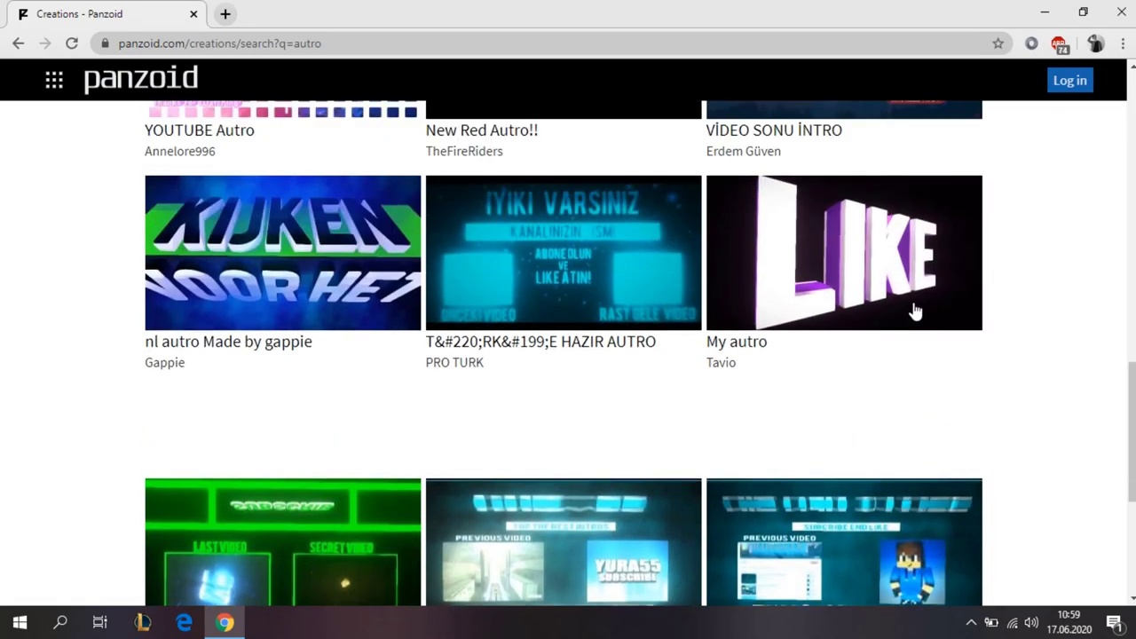
{"action": "scroll", "coordinate": [916, 311], "scroll_direction": "up", "scroll_amount": 5}
{"action": "scroll", "coordinate": [914, 310], "scroll_direction": "up", "scroll_amount": 4}
{"action": "scroll", "coordinate": [1019, 314], "scroll_direction": "up", "scroll_amount": 3}
{"action": "scroll", "coordinate": [1019, 314], "scroll_direction": "up", "scroll_amount": 2}
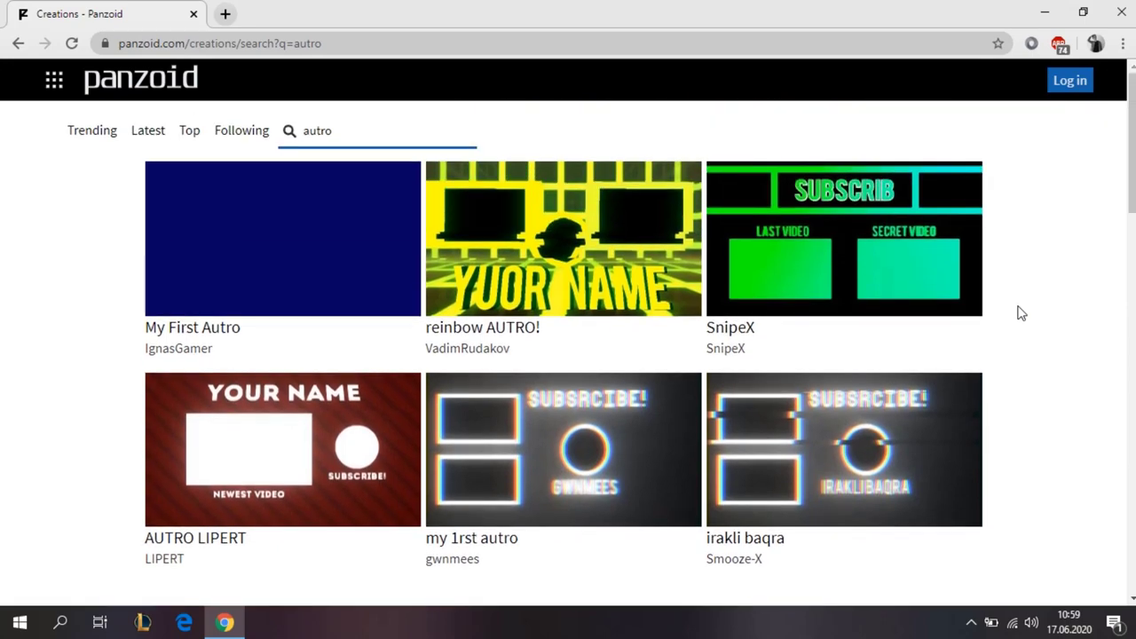
{"action": "scroll", "coordinate": [609, 271], "scroll_direction": "down", "scroll_amount": 2}
{"action": "scroll", "coordinate": [609, 266], "scroll_direction": "down", "scroll_amount": 5}
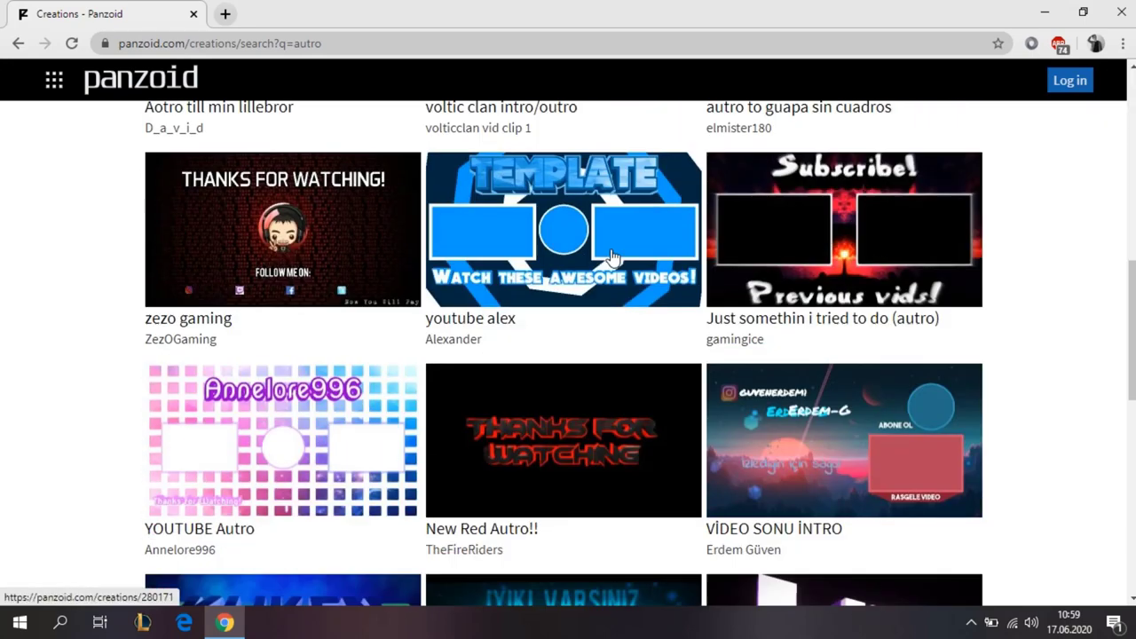
{"action": "scroll", "coordinate": [609, 257], "scroll_direction": "down", "scroll_amount": 4}
{"action": "scroll", "coordinate": [608, 253], "scroll_direction": "down", "scroll_amount": 2}
{"action": "scroll", "coordinate": [686, 257], "scroll_direction": "down", "scroll_amount": 2}
{"action": "scroll", "coordinate": [870, 261], "scroll_direction": "down", "scroll_amount": 2}
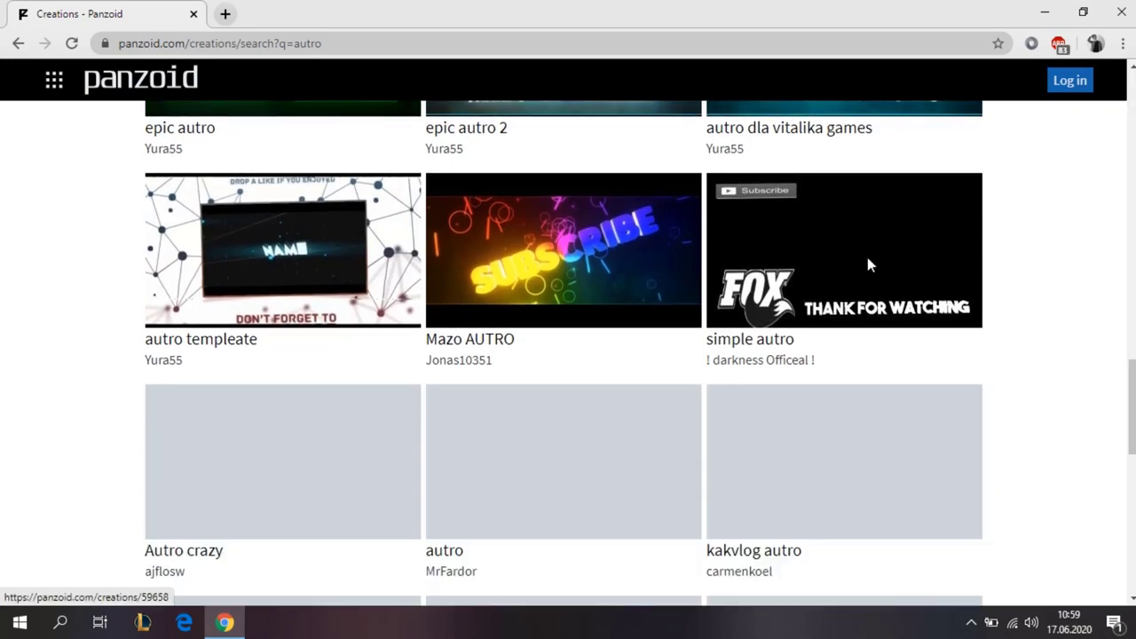
{"action": "scroll", "coordinate": [867, 264], "scroll_direction": "down", "scroll_amount": 3}
{"action": "scroll", "coordinate": [380, 304], "scroll_direction": "down", "scroll_amount": 1}
{"action": "scroll", "coordinate": [556, 279], "scroll_direction": "down", "scroll_amount": 3}
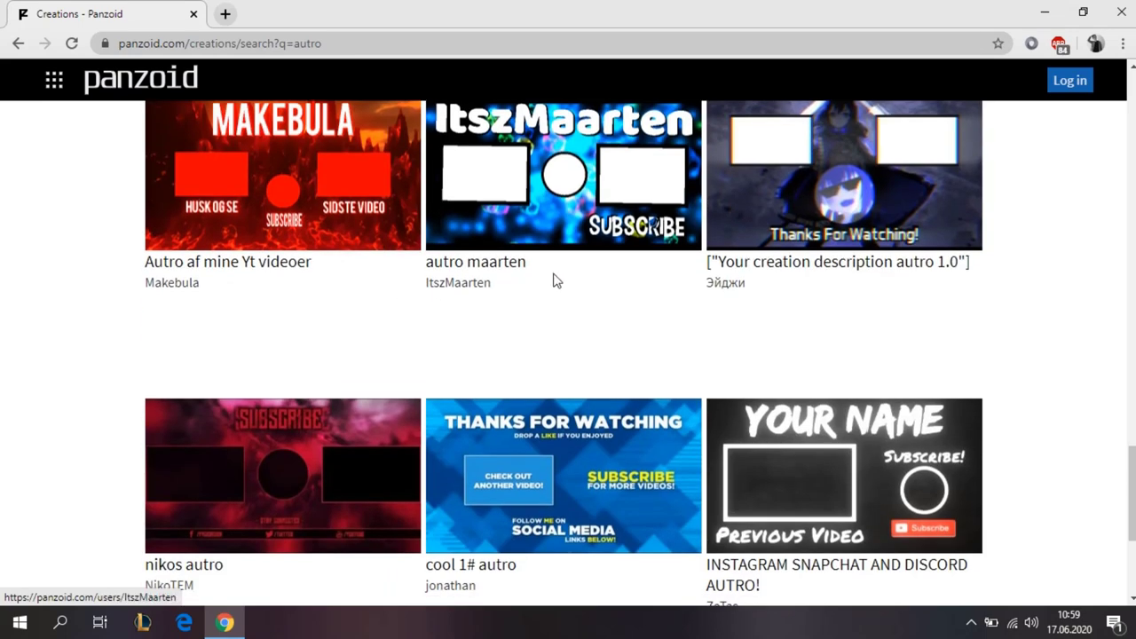
{"action": "scroll", "coordinate": [887, 278], "scroll_direction": "down", "scroll_amount": 2}
{"action": "scroll", "coordinate": [888, 278], "scroll_direction": "down", "scroll_amount": 2}
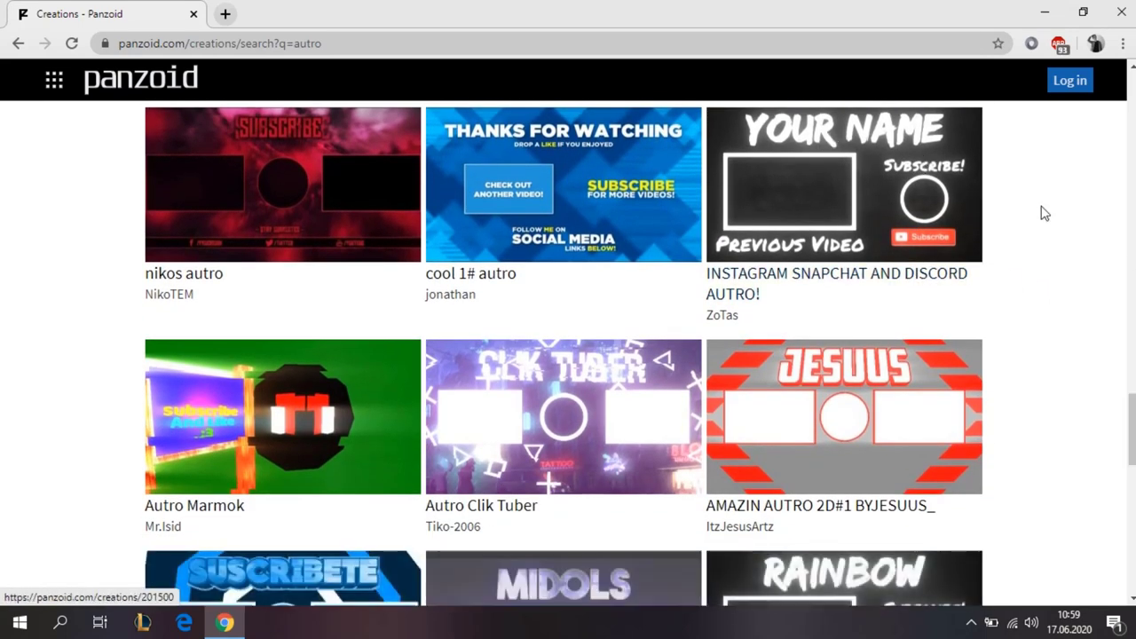
{"action": "scroll", "coordinate": [947, 155], "scroll_direction": "down", "scroll_amount": 1}
{"action": "scroll", "coordinate": [1094, 256], "scroll_direction": "down", "scroll_amount": 3}
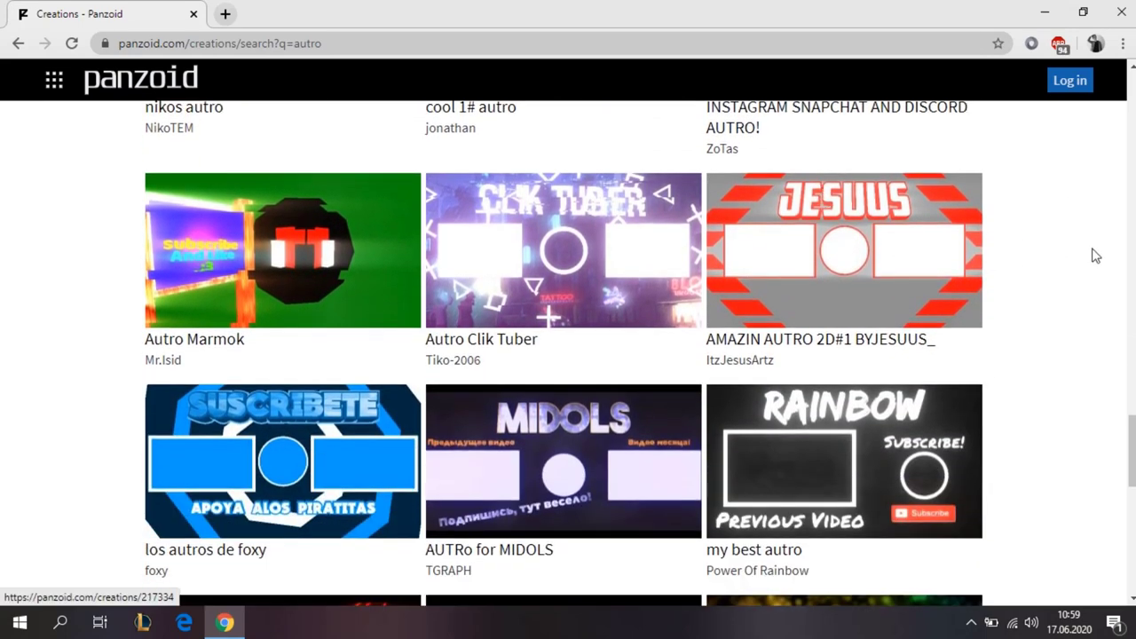
{"action": "scroll", "coordinate": [780, 266], "scroll_direction": "down", "scroll_amount": 2}
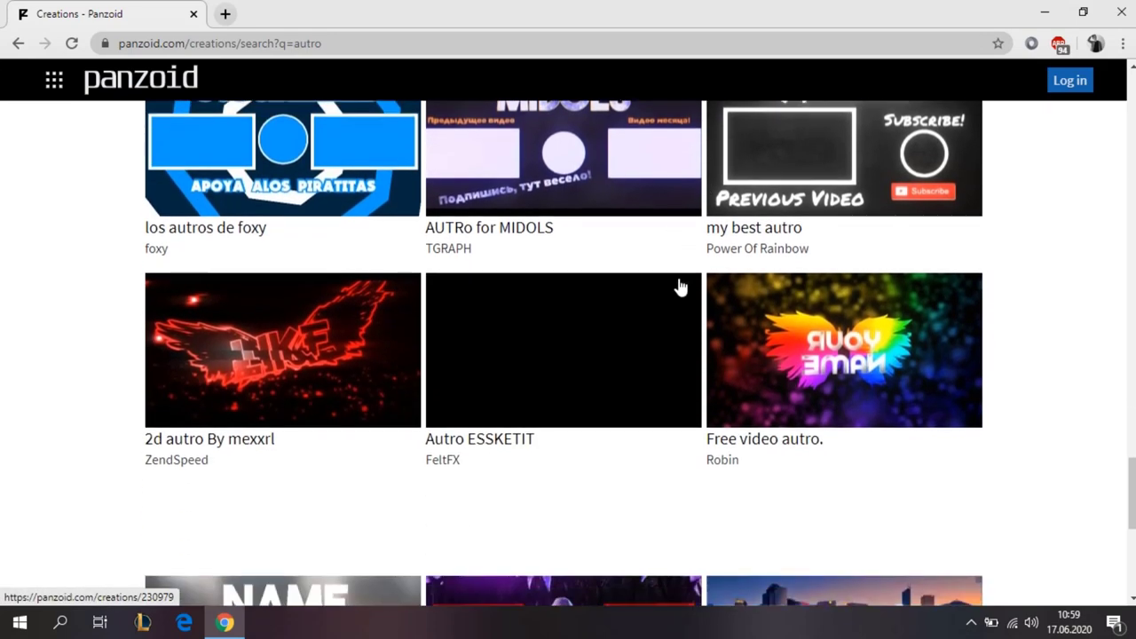
{"action": "scroll", "coordinate": [676, 282], "scroll_direction": "down", "scroll_amount": 1}
{"action": "scroll", "coordinate": [676, 283], "scroll_direction": "up", "scroll_amount": 2}
{"action": "scroll", "coordinate": [676, 282], "scroll_direction": "up", "scroll_amount": 2}
{"action": "scroll", "coordinate": [676, 282], "scroll_direction": "up", "scroll_amount": 2}
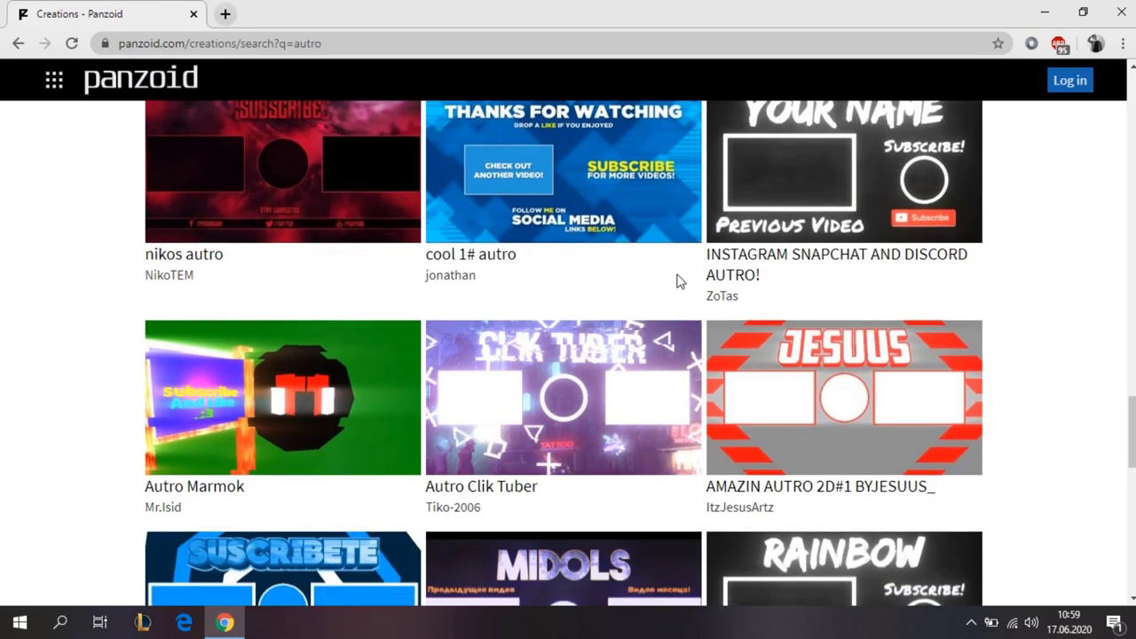
{"action": "scroll", "coordinate": [800, 317], "scroll_direction": "down", "scroll_amount": 3}
- Open the 'my best autro' template's page and load it into Clipmaker
{"action": "left_click", "coordinate": [838, 312]}
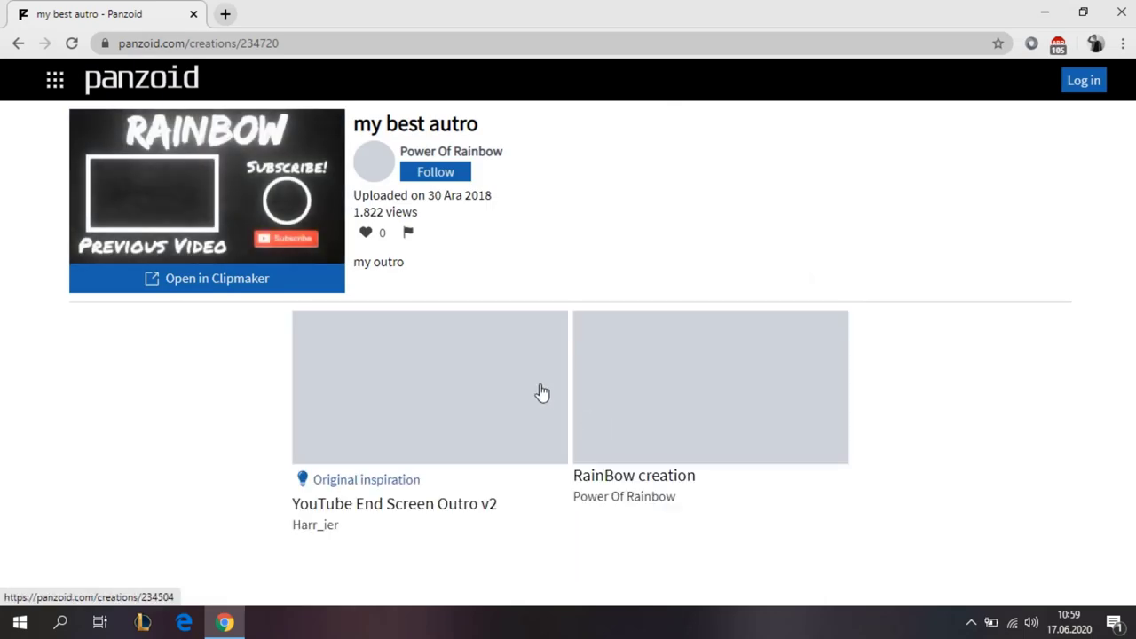
{"action": "left_click", "coordinate": [222, 280]}
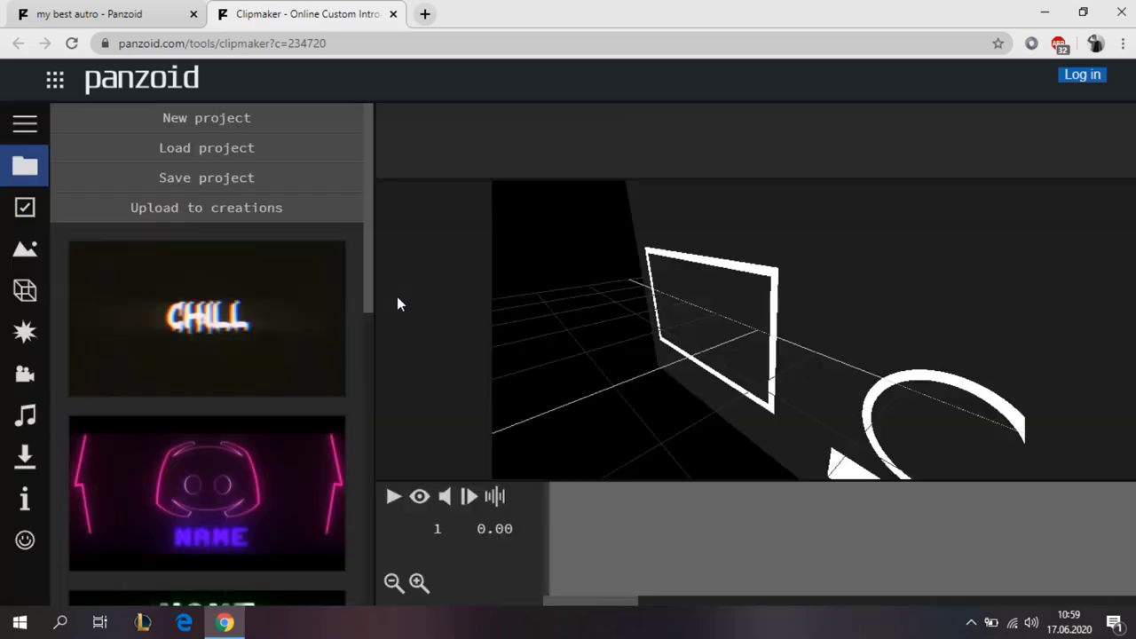
- Preview the outro, then keep 1920x1080 (1080p) resolution and check the 30 fps frame rate
{"action": "left_click", "coordinate": [394, 498]}
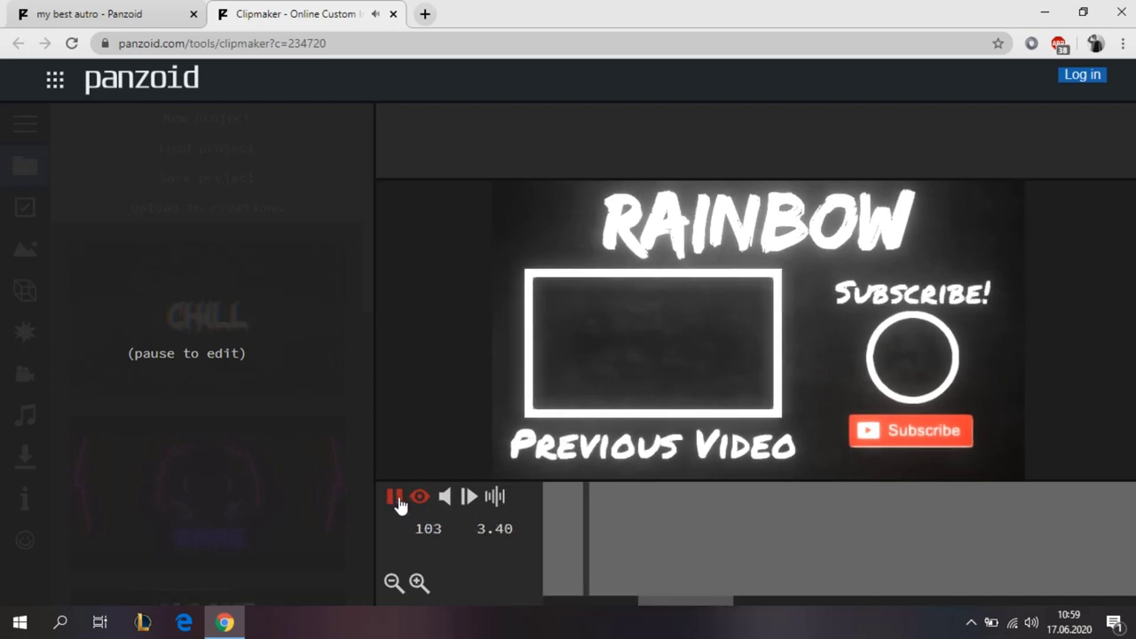
{"action": "left_click", "coordinate": [395, 498]}
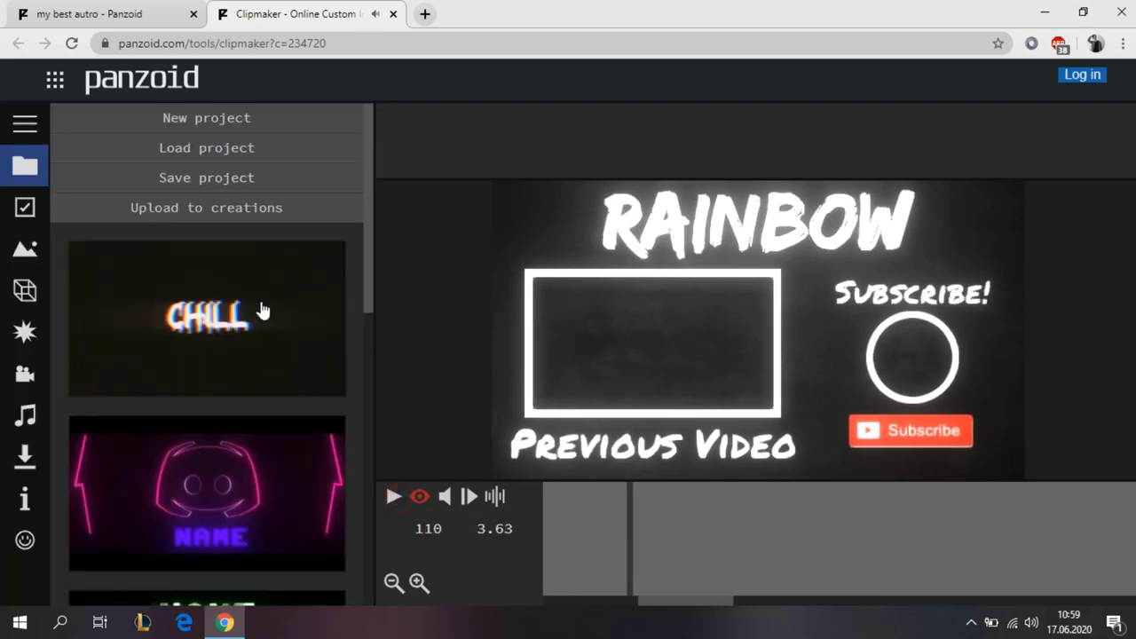
{"action": "left_click", "coordinate": [22, 207]}
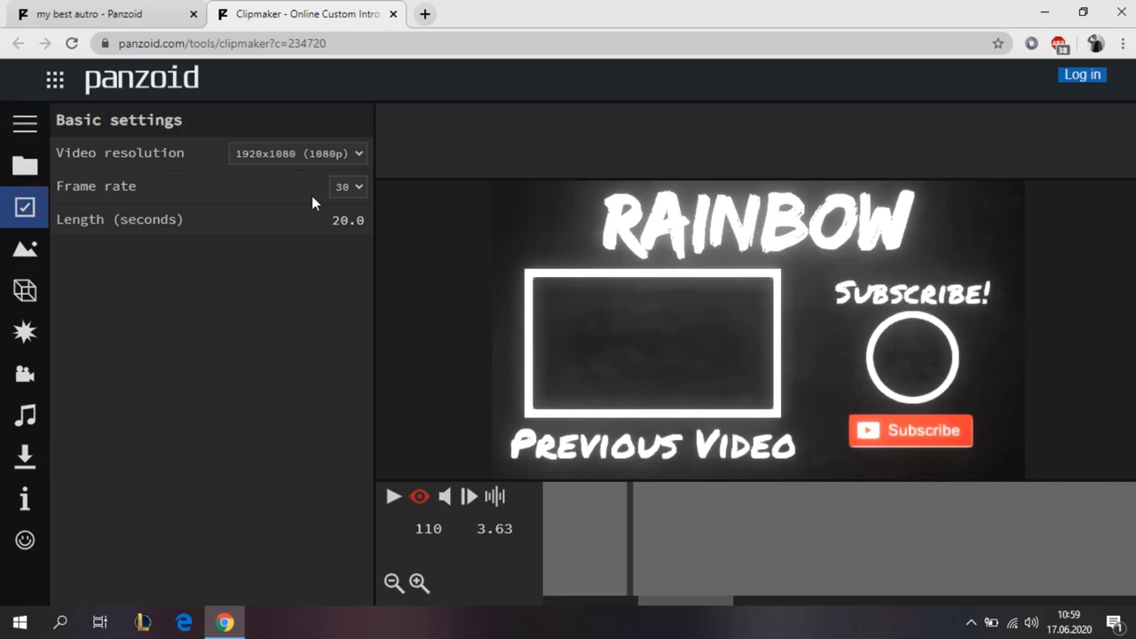
{"action": "left_click", "coordinate": [359, 155]}
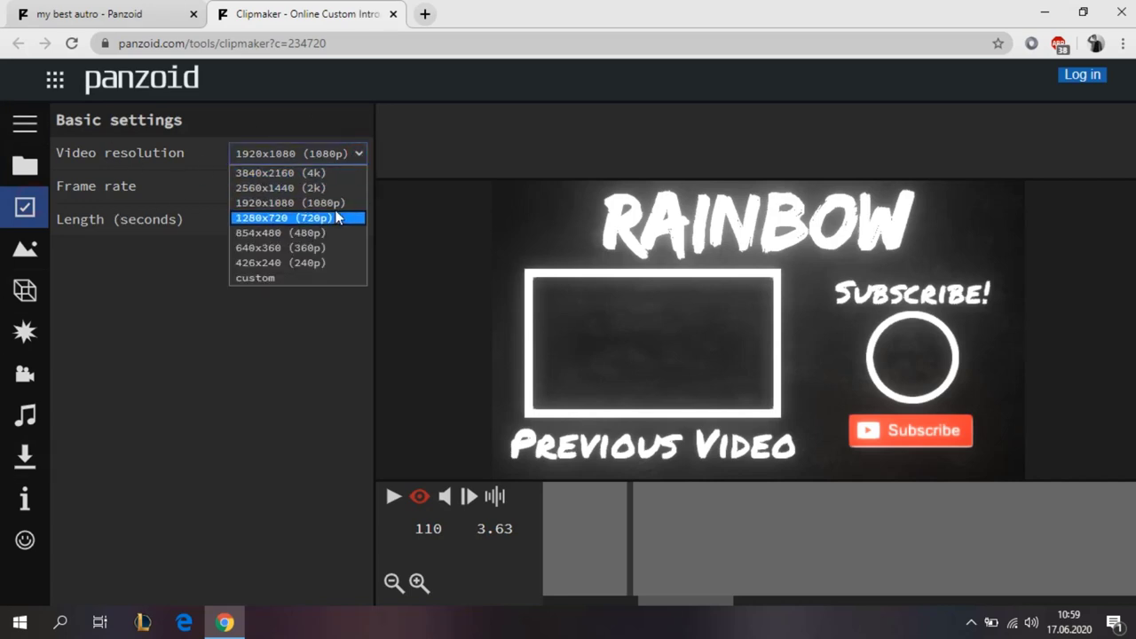
{"action": "left_click", "coordinate": [330, 203]}
{"action": "left_click", "coordinate": [358, 188]}
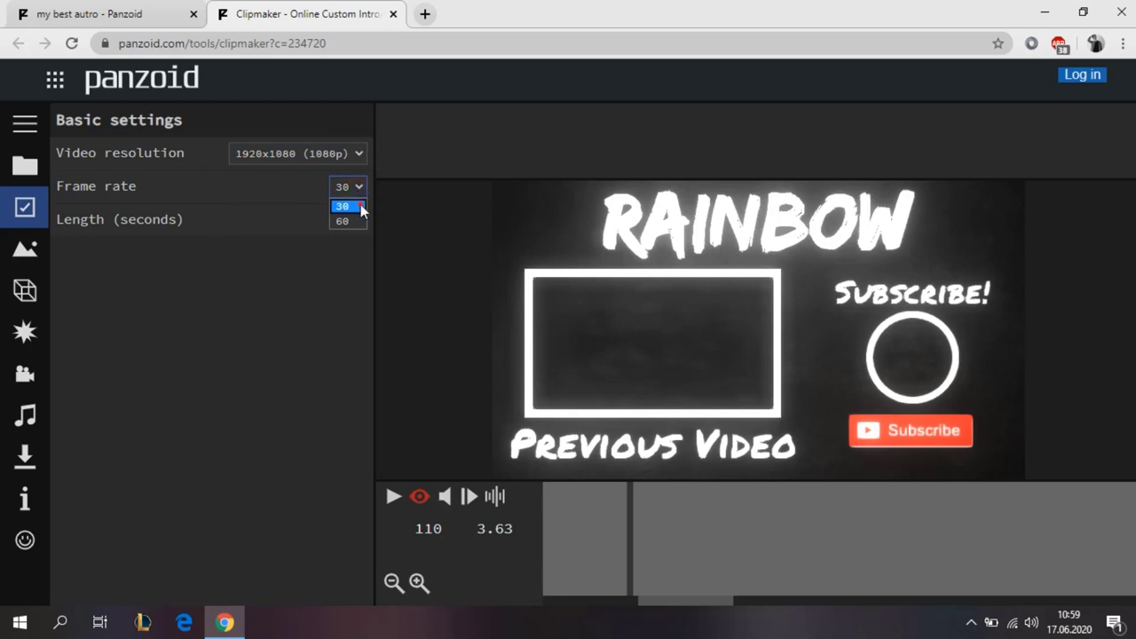
- Show the outro's object list and scroll down to its Text objects
{"action": "left_click", "coordinate": [25, 249]}
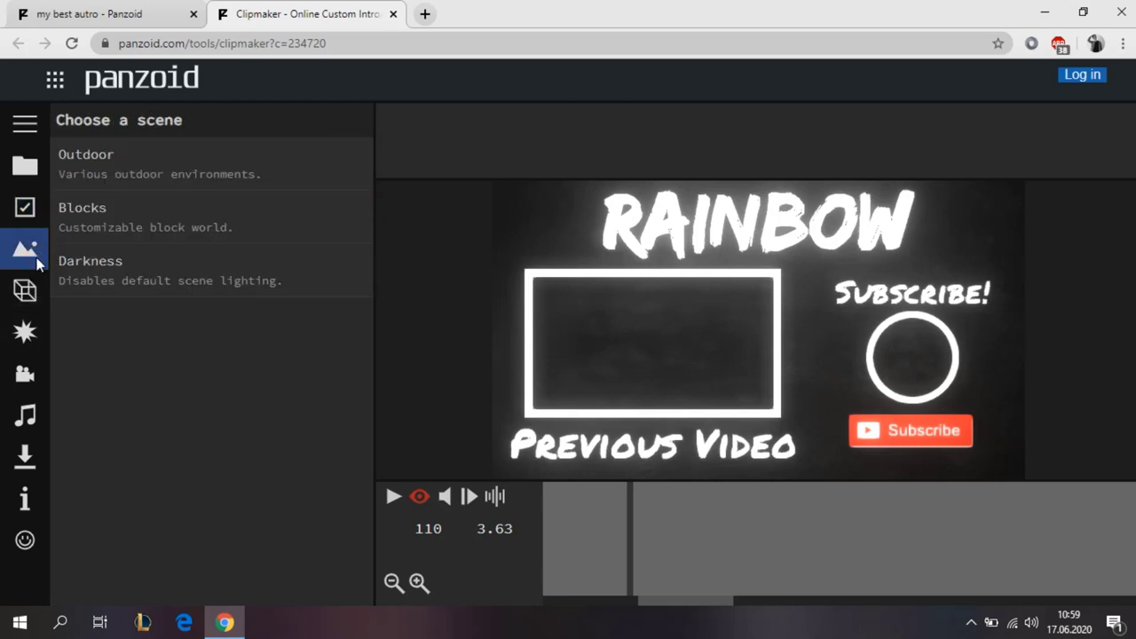
{"action": "left_click", "coordinate": [24, 291]}
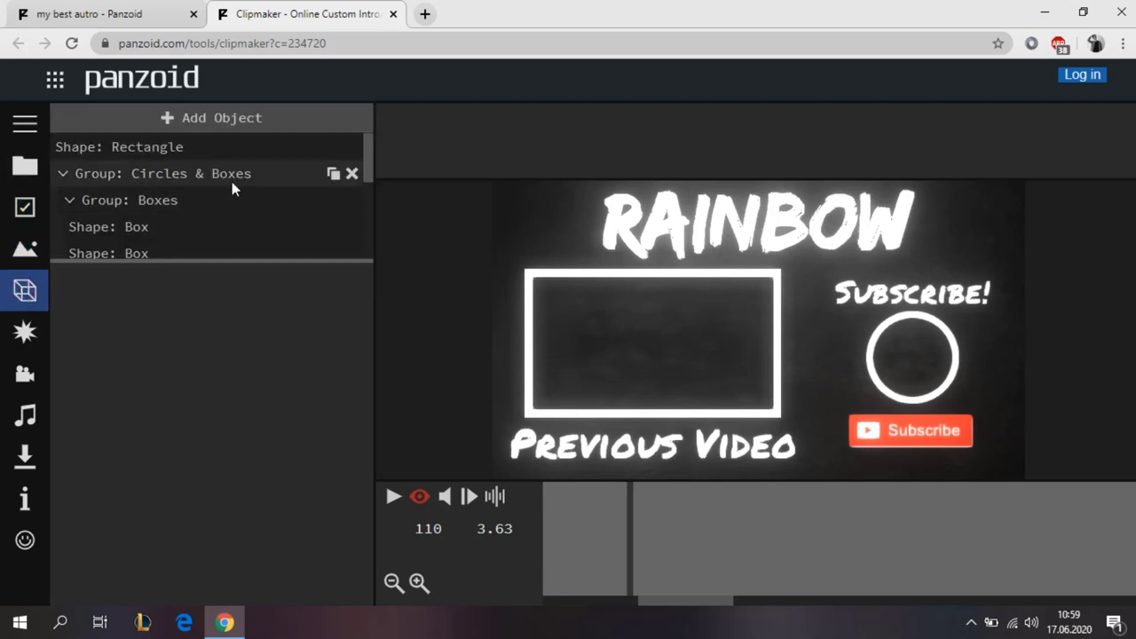
{"action": "scroll", "coordinate": [187, 177], "scroll_direction": "down", "scroll_amount": 1}
{"action": "scroll", "coordinate": [187, 182], "scroll_direction": "down", "scroll_amount": 4}
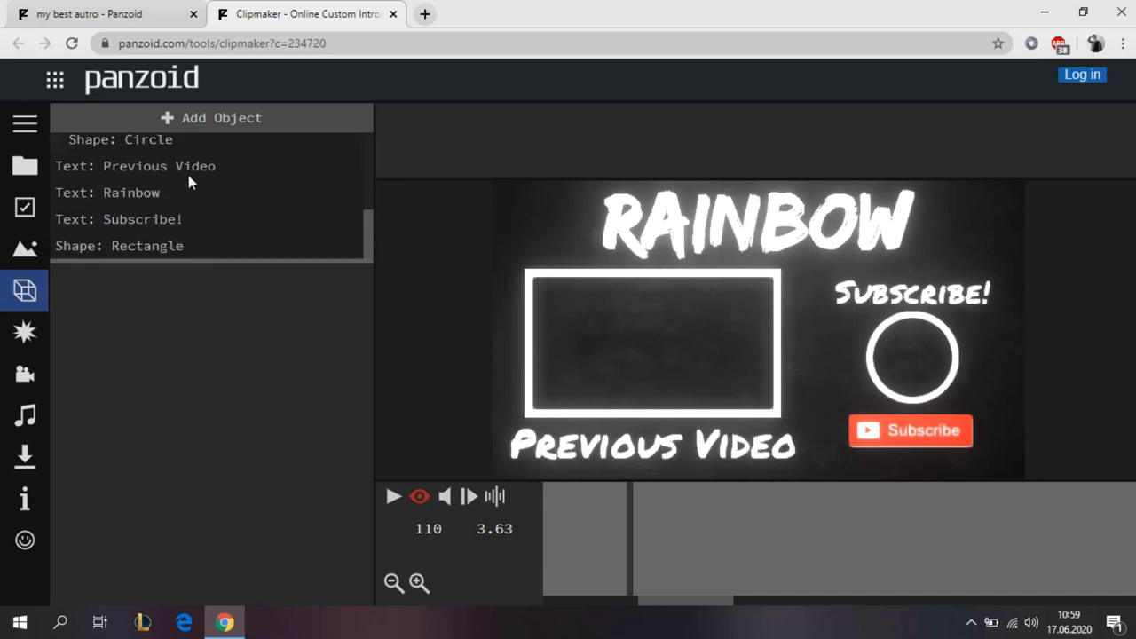
{"action": "scroll", "coordinate": [189, 193], "scroll_direction": "up", "scroll_amount": 4}
{"action": "scroll", "coordinate": [191, 188], "scroll_direction": "up", "scroll_amount": 1}
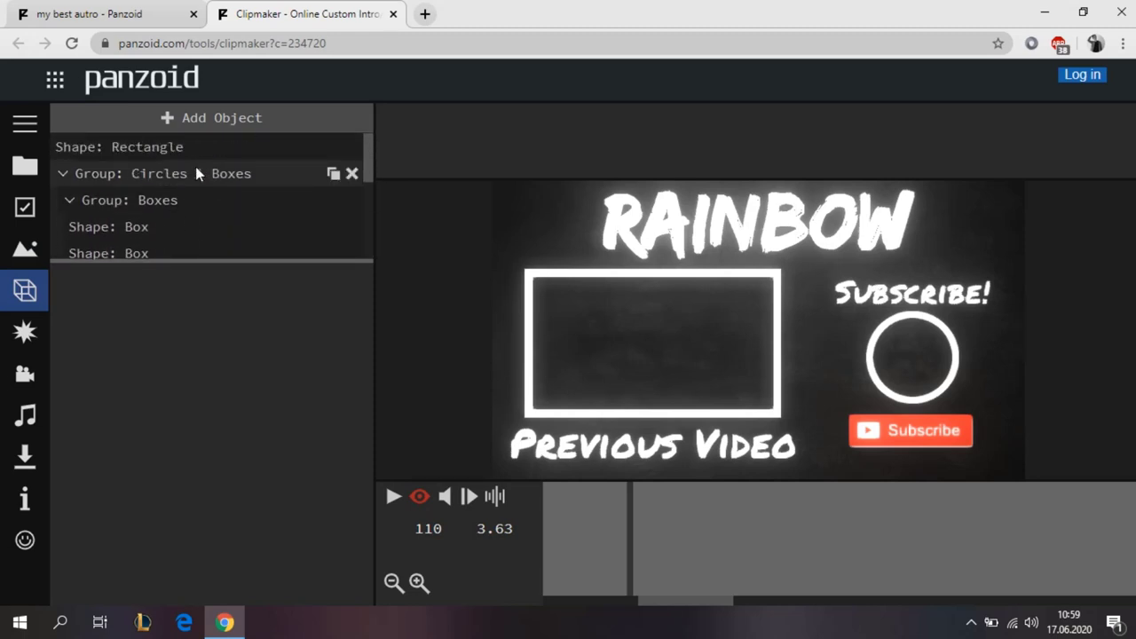
{"action": "scroll", "coordinate": [177, 195], "scroll_direction": "down", "scroll_amount": 1}
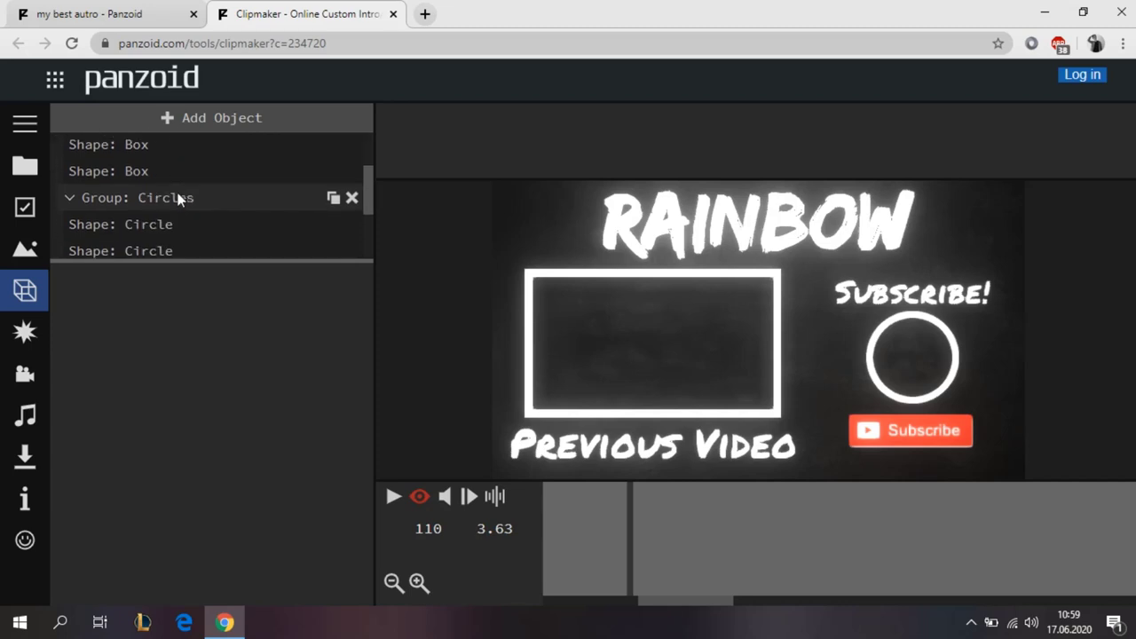
{"action": "scroll", "coordinate": [239, 195], "scroll_direction": "down", "scroll_amount": 1}
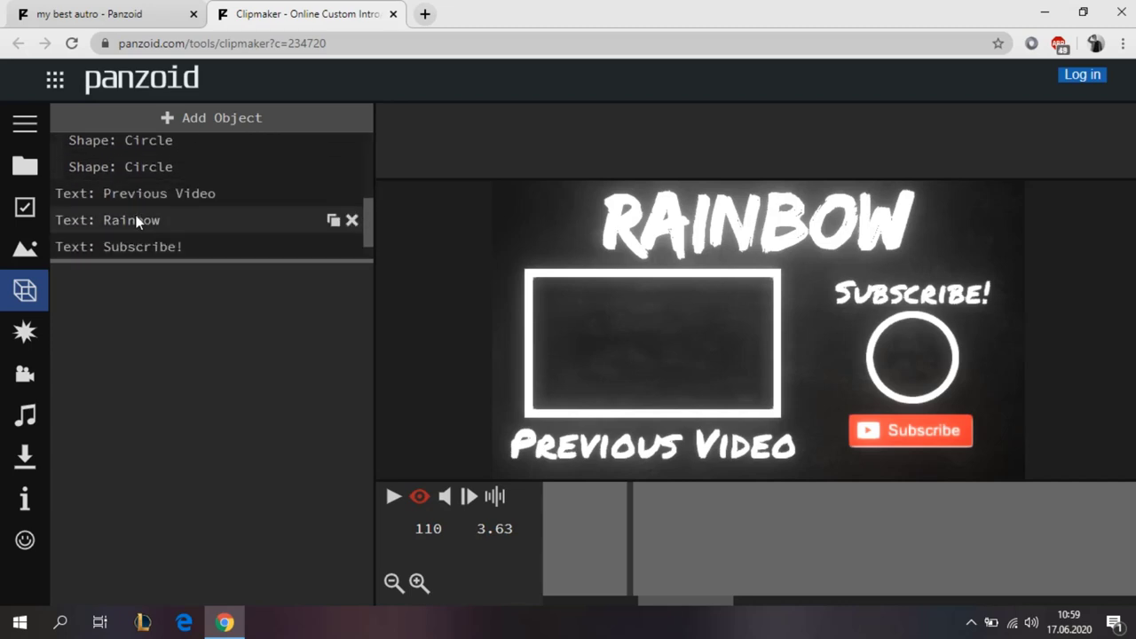
{"action": "scroll", "coordinate": [151, 226], "scroll_direction": "down", "scroll_amount": 1}
- Change the 'Subscribe!' text to 'Abone Ol!'
{"action": "left_click", "coordinate": [160, 220]}
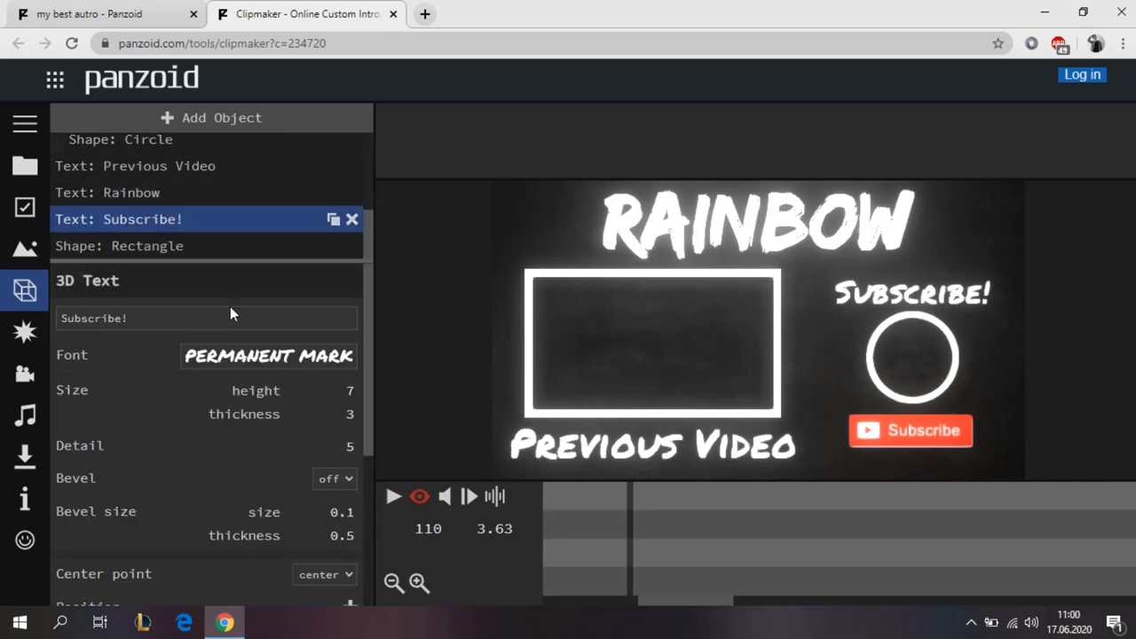
{"action": "left_click", "coordinate": [165, 312]}
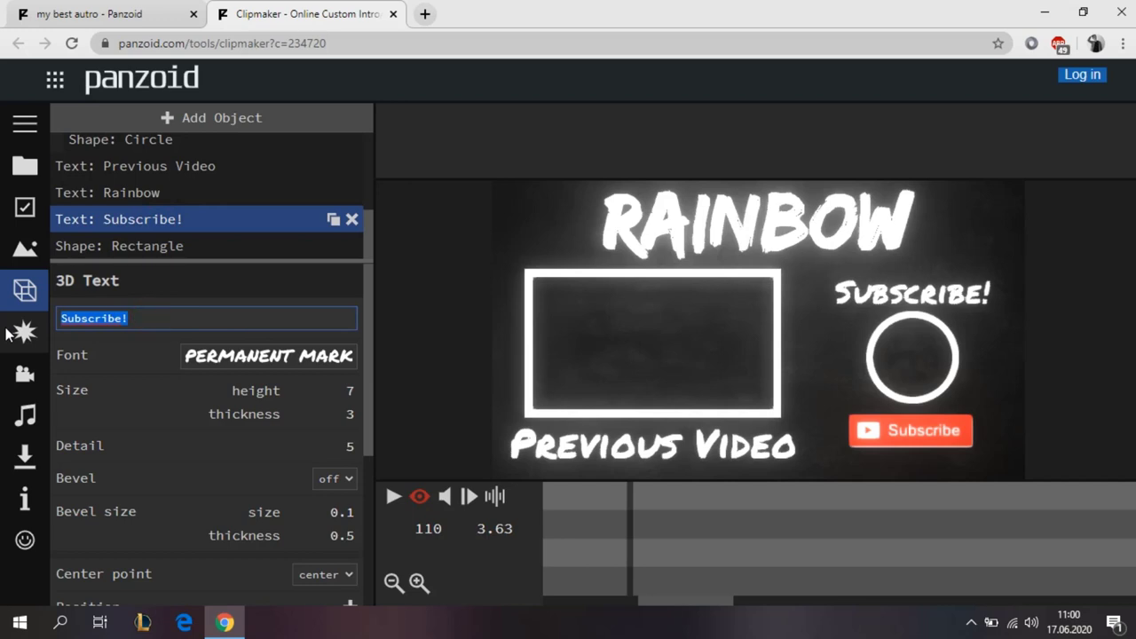
{"action": "type", "text": "Abone Ol!"}
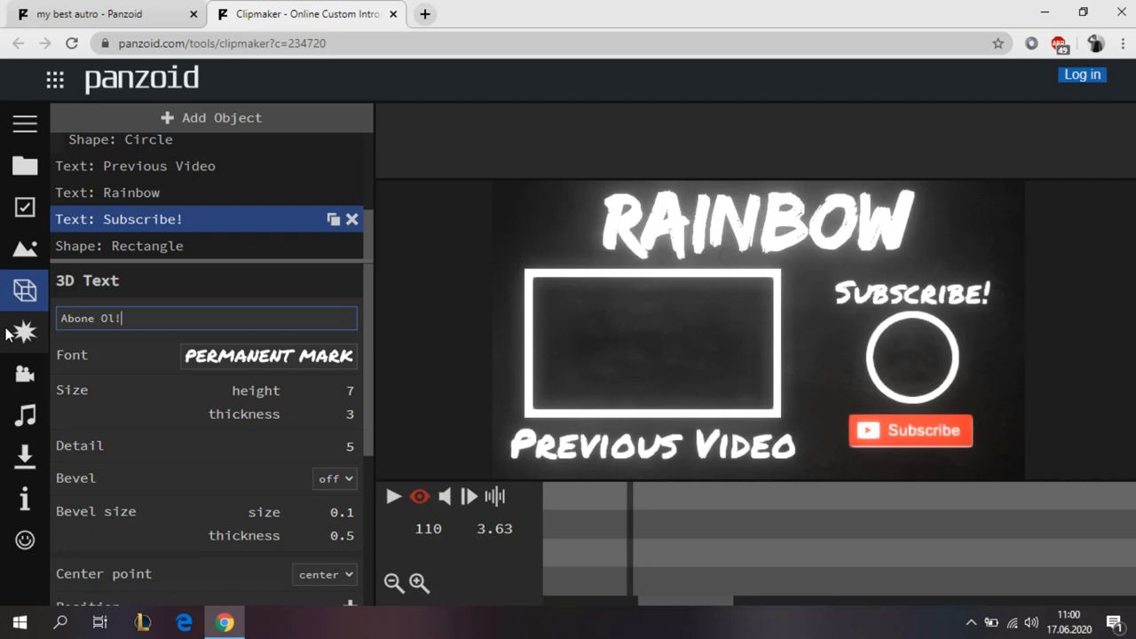
{"action": "key", "text": "Return"}
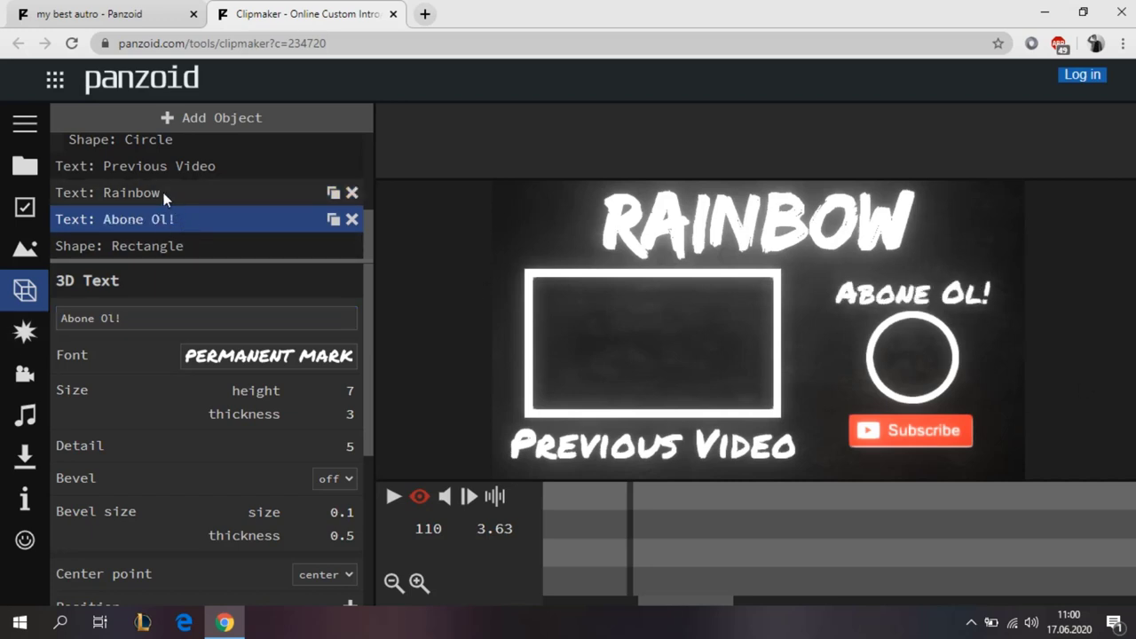
- Change the 'Rainbow' title text to 'Temel'
{"action": "left_click", "coordinate": [164, 193]}
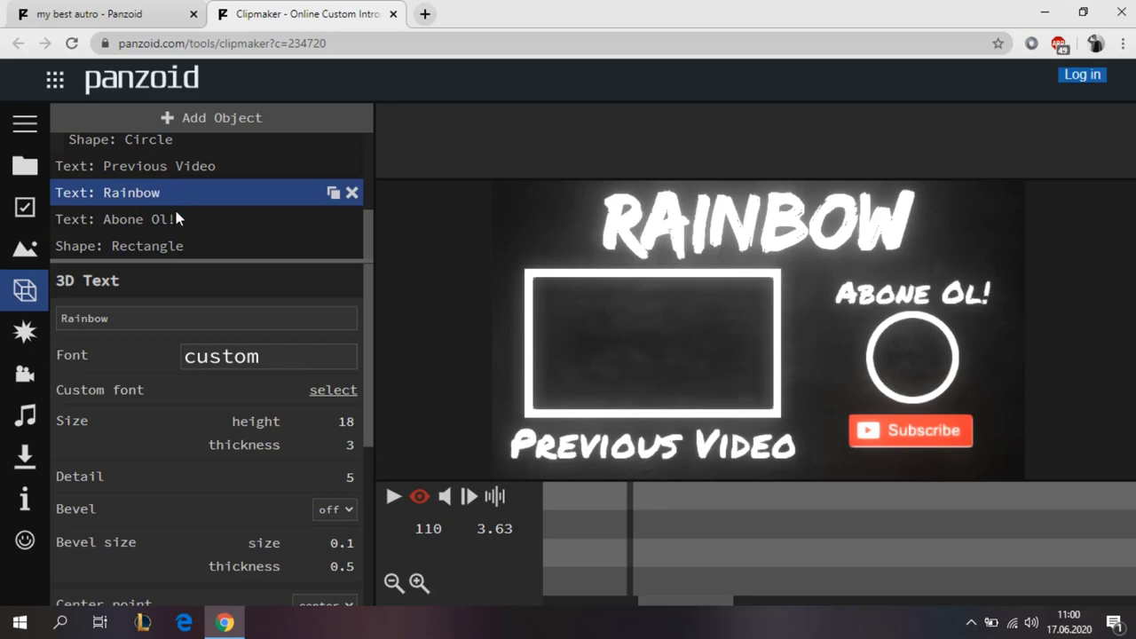
{"action": "left_click_drag", "start_coordinate": [154, 325], "coordinate": [66, 329]}
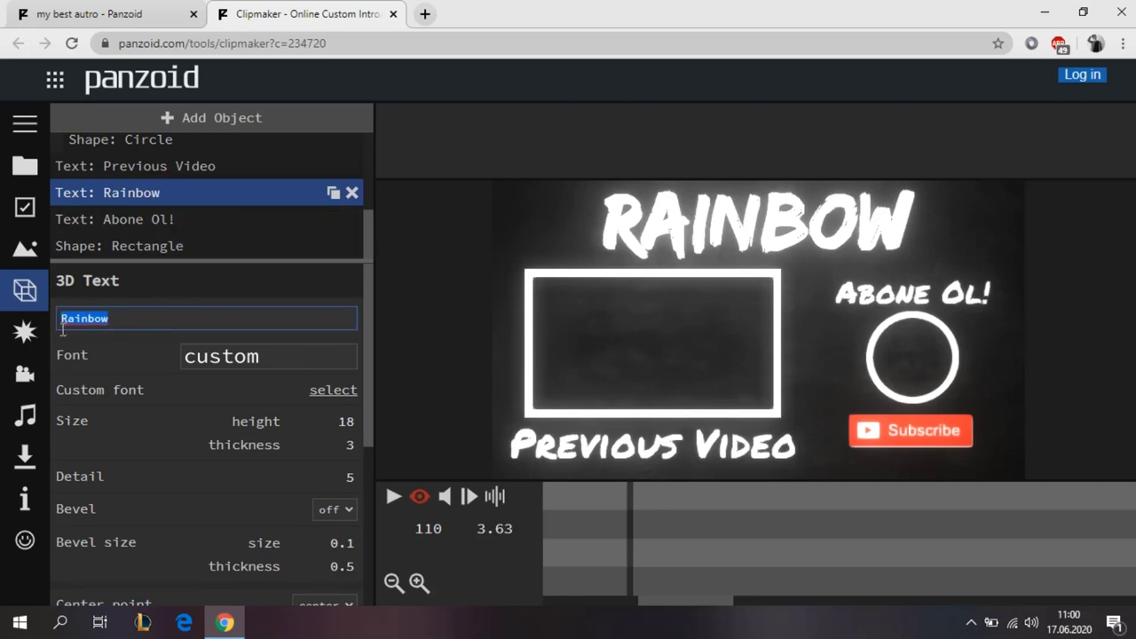
{"action": "type", "text": "Temel"}
{"action": "key", "text": "Return"}
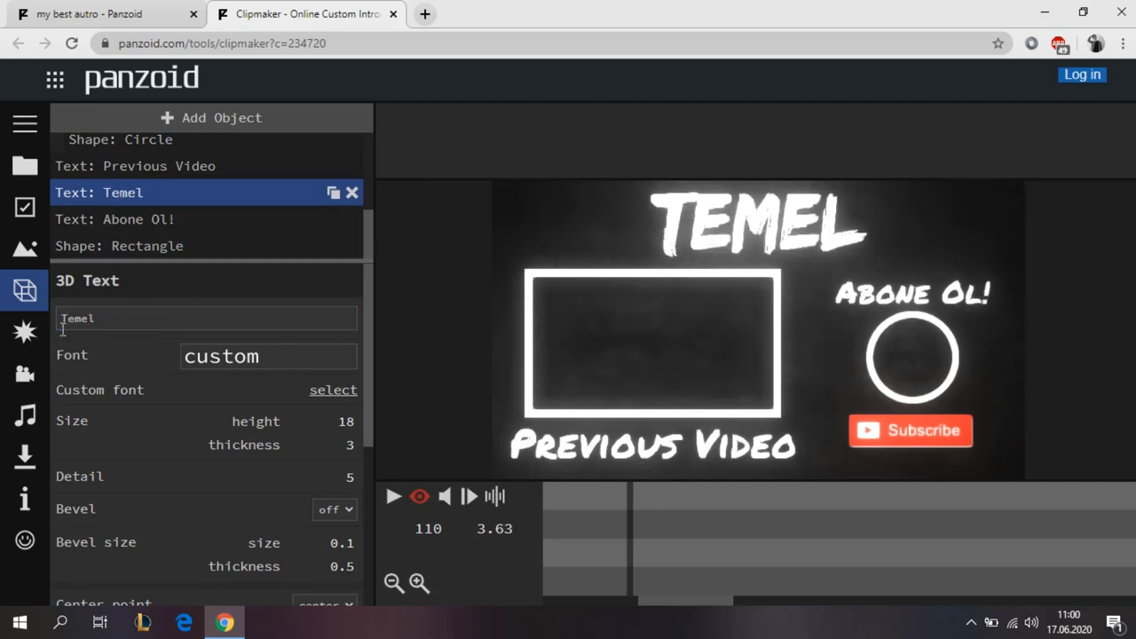
- Change the 'Previous Video' text to 'Önerilen video'
{"action": "left_click", "coordinate": [172, 166]}
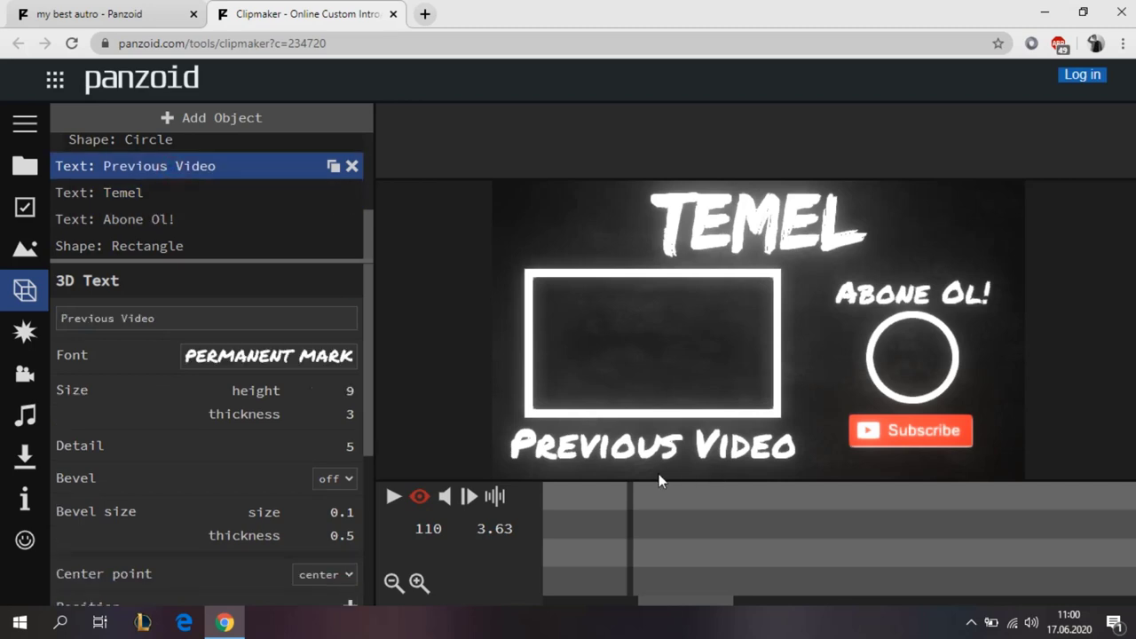
{"action": "left_click_drag", "start_coordinate": [170, 317], "coordinate": [57, 318]}
{"action": "type", "text": "On"}
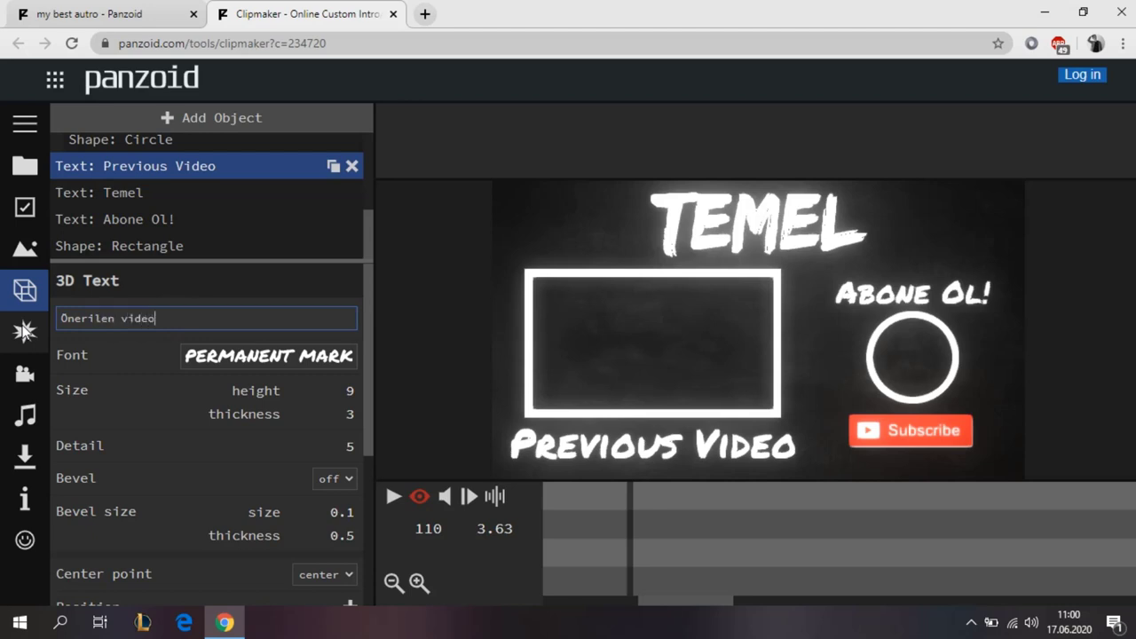
{"action": "left_click", "coordinate": [709, 372]}
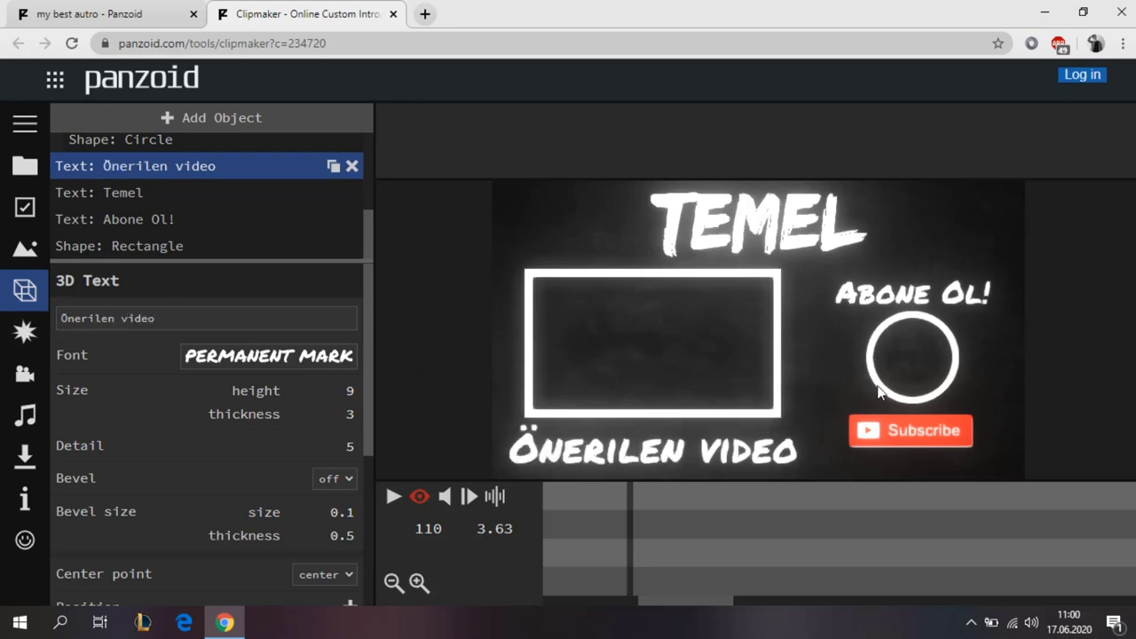
{"action": "scroll", "coordinate": [190, 241], "scroll_direction": "up", "scroll_amount": 1}
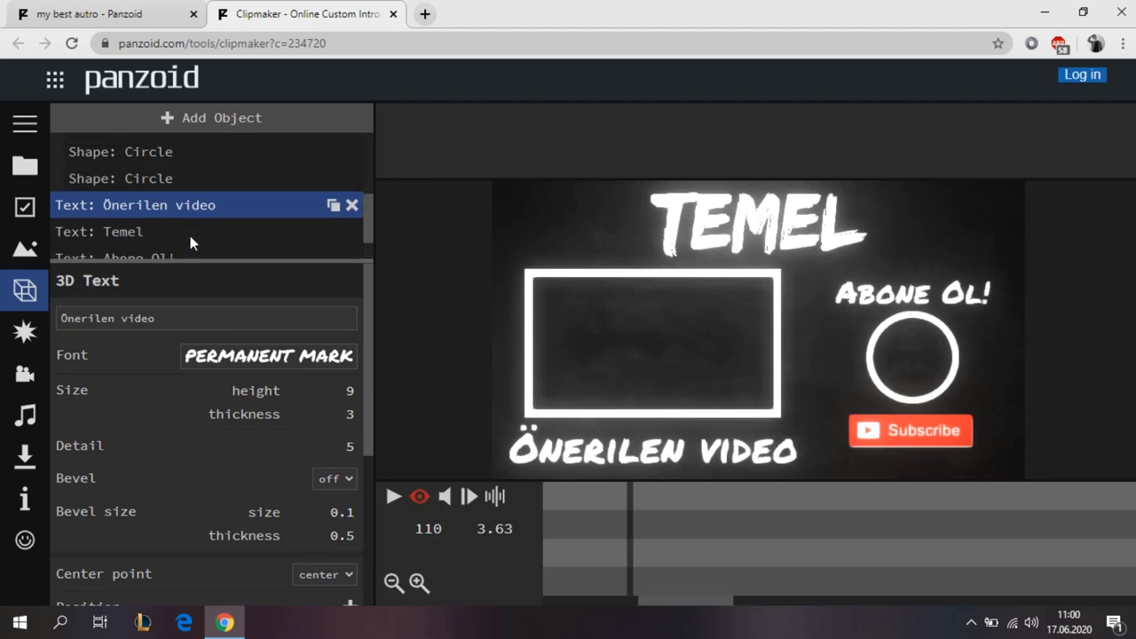
{"action": "scroll", "coordinate": [190, 239], "scroll_direction": "up", "scroll_amount": 4}
{"action": "scroll", "coordinate": [190, 232], "scroll_direction": "up", "scroll_amount": 1}
{"action": "left_click", "coordinate": [180, 152]}
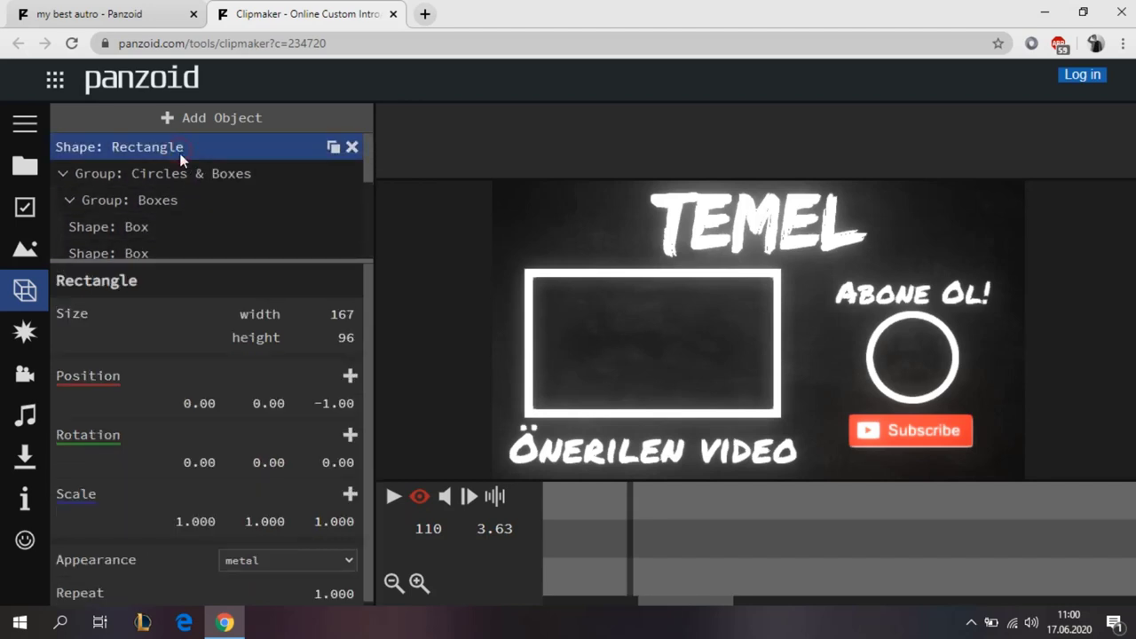
{"action": "left_click", "coordinate": [177, 173]}
{"action": "left_click", "coordinate": [168, 200]}
{"action": "left_click", "coordinate": [193, 228]}
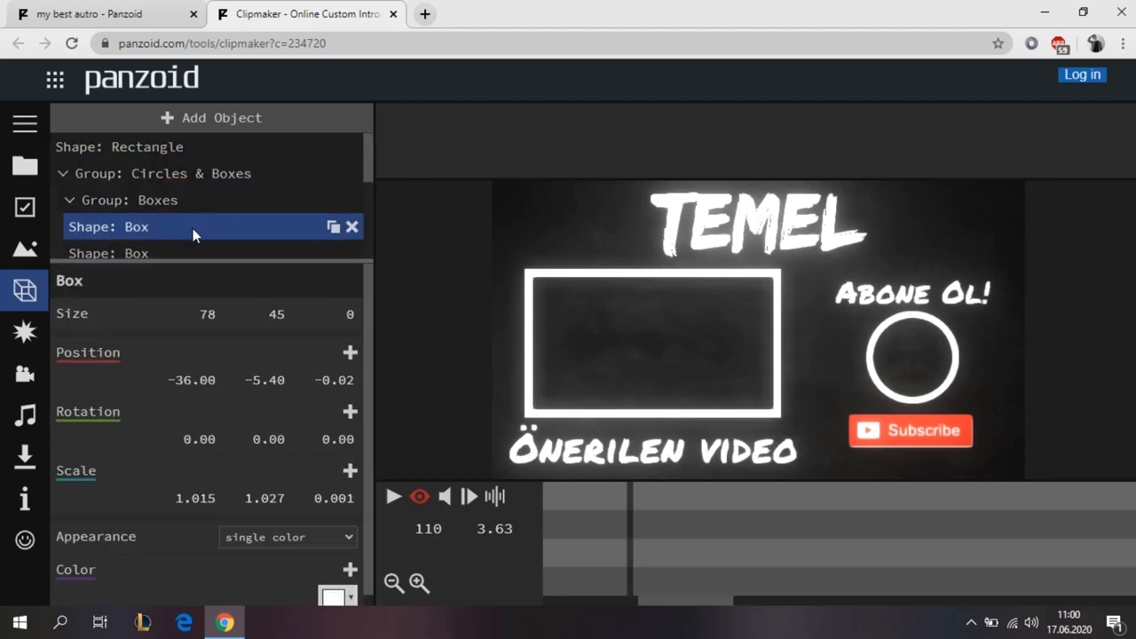
{"action": "scroll", "coordinate": [193, 228], "scroll_direction": "down", "scroll_amount": 2}
{"action": "left_click", "coordinate": [167, 173]}
{"action": "scroll", "coordinate": [196, 182], "scroll_direction": "down", "scroll_amount": 2}
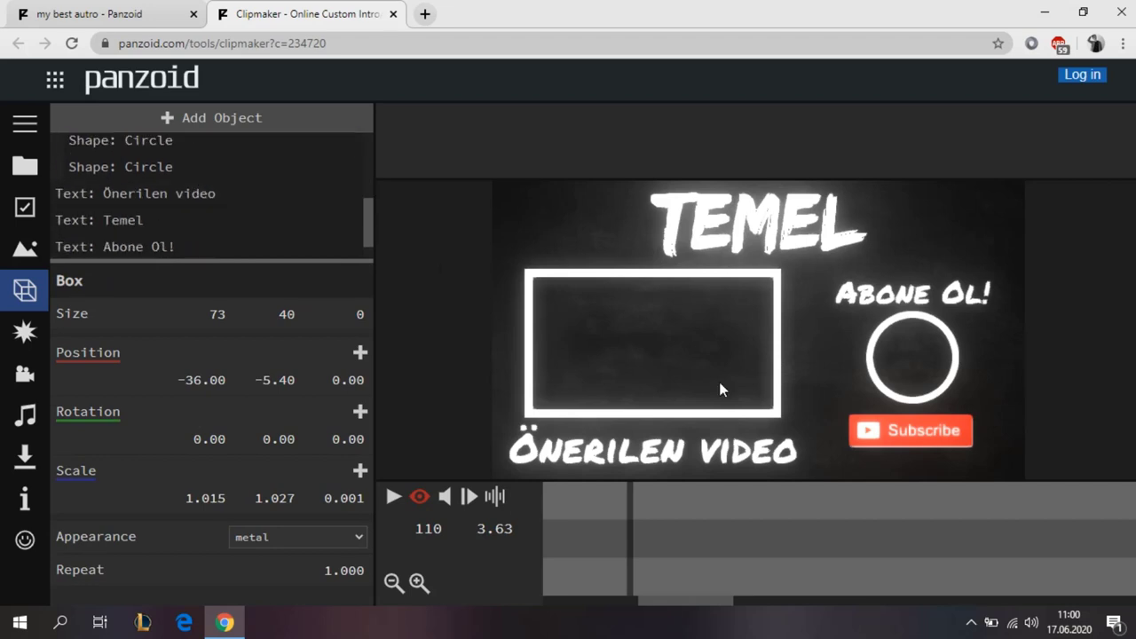
{"action": "scroll", "coordinate": [213, 244], "scroll_direction": "down", "scroll_amount": 1}
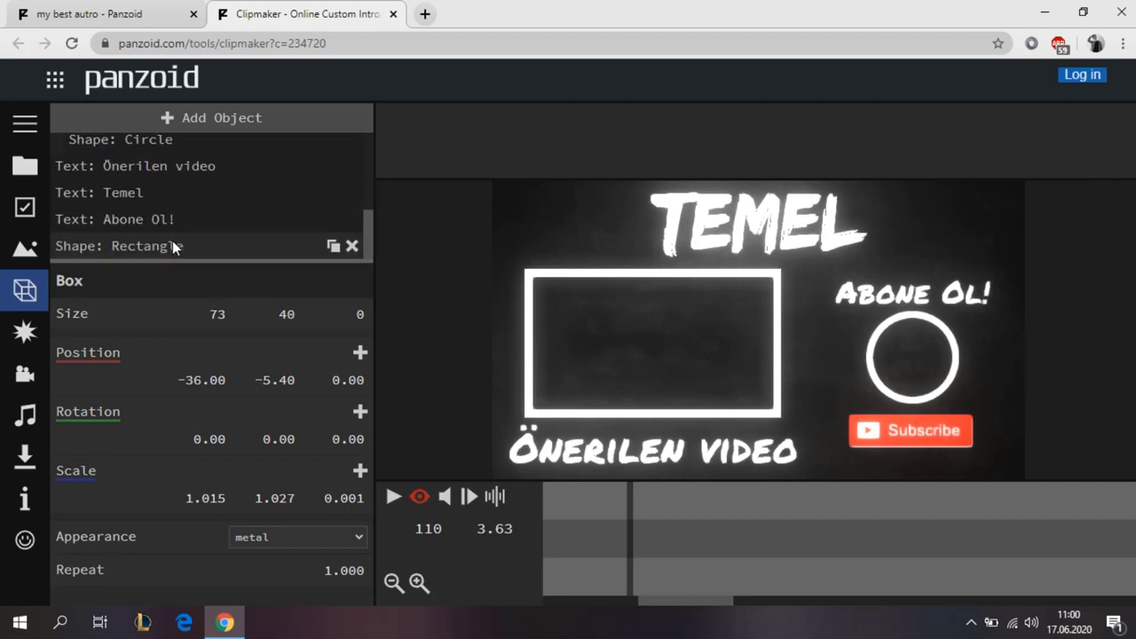
{"action": "left_click", "coordinate": [174, 246]}
{"action": "left_click", "coordinate": [25, 329]}
{"action": "left_click", "coordinate": [25, 248]}
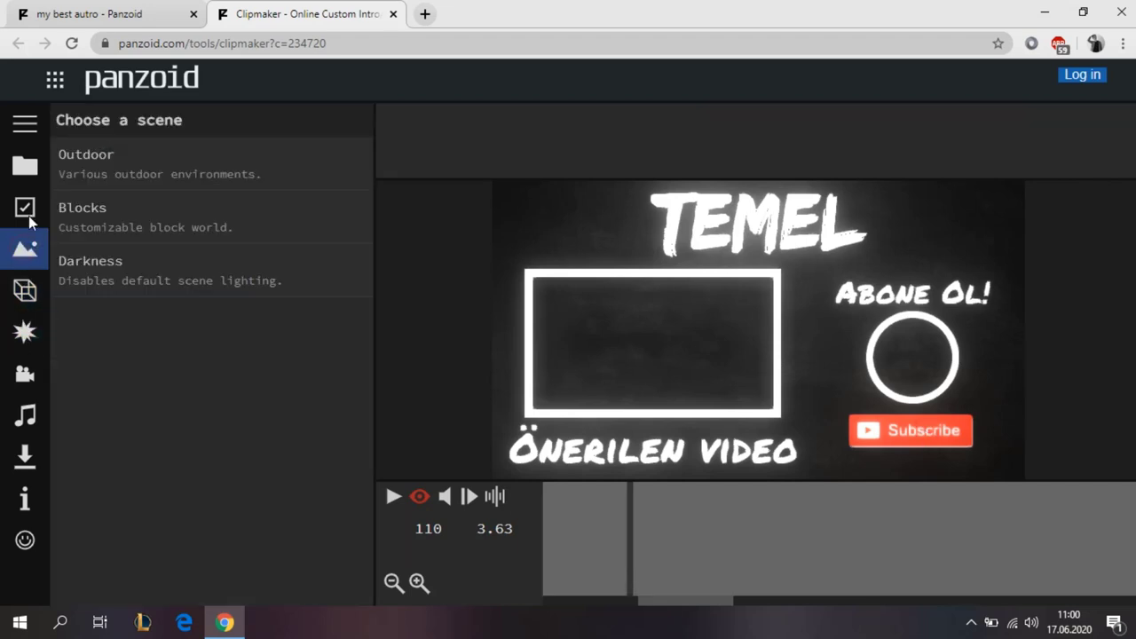
{"action": "left_click", "coordinate": [25, 207]}
{"action": "left_click", "coordinate": [27, 173]}
{"action": "left_click", "coordinate": [25, 248]}
{"action": "left_click", "coordinate": [25, 289]}
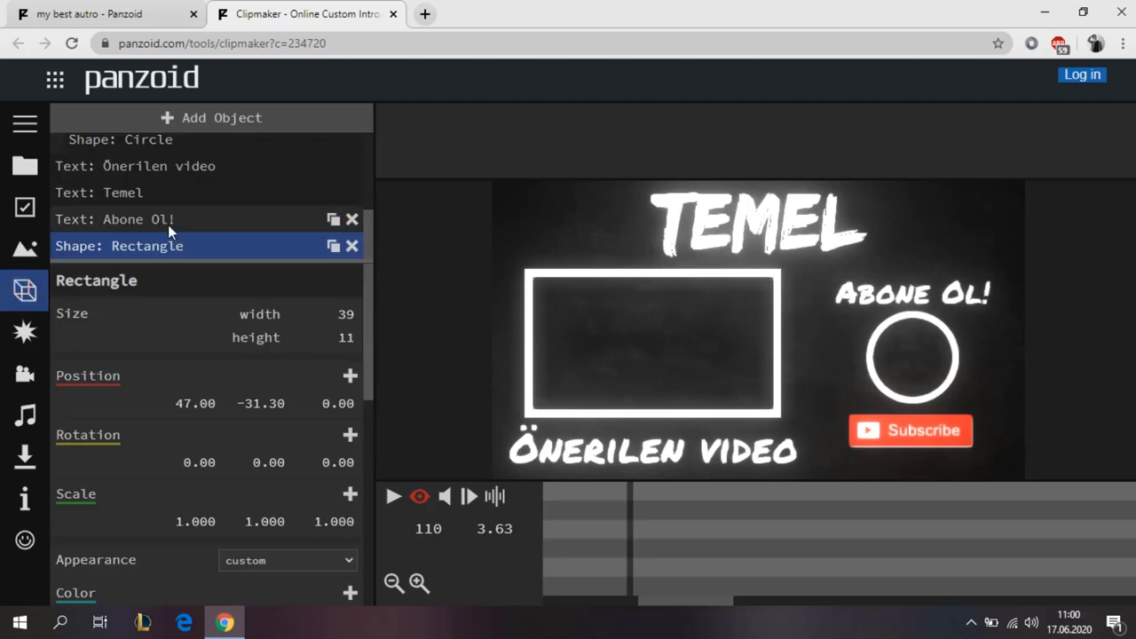
{"action": "scroll", "coordinate": [168, 224], "scroll_direction": "up", "scroll_amount": 2}
{"action": "scroll", "coordinate": [167, 224], "scroll_direction": "up", "scroll_amount": 1}
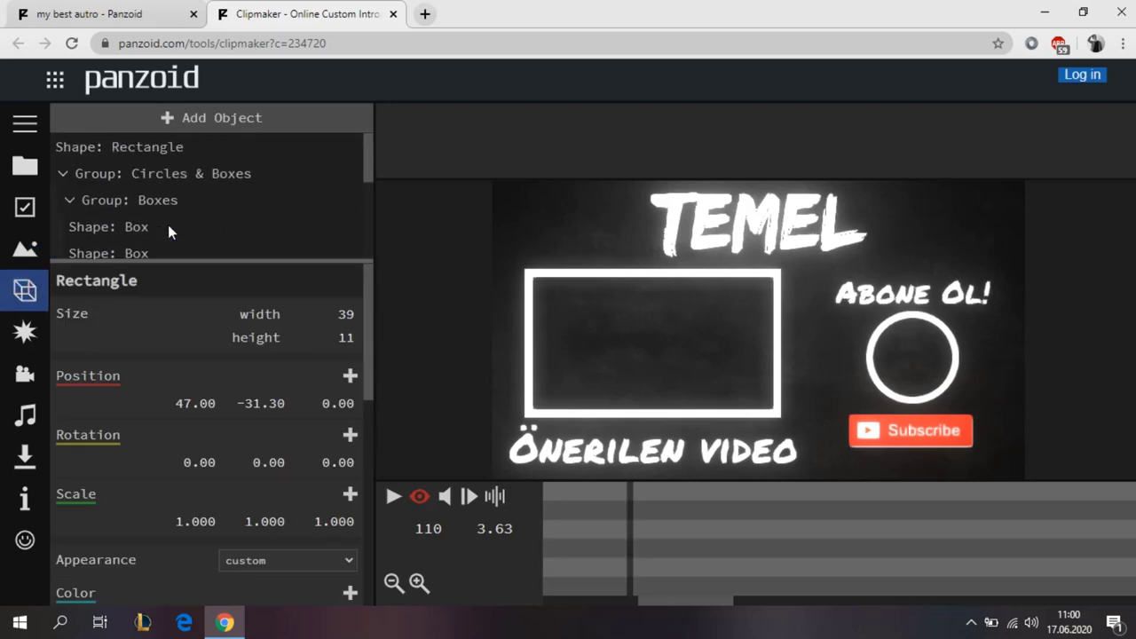
{"action": "scroll", "coordinate": [209, 168], "scroll_direction": "down", "scroll_amount": 3}
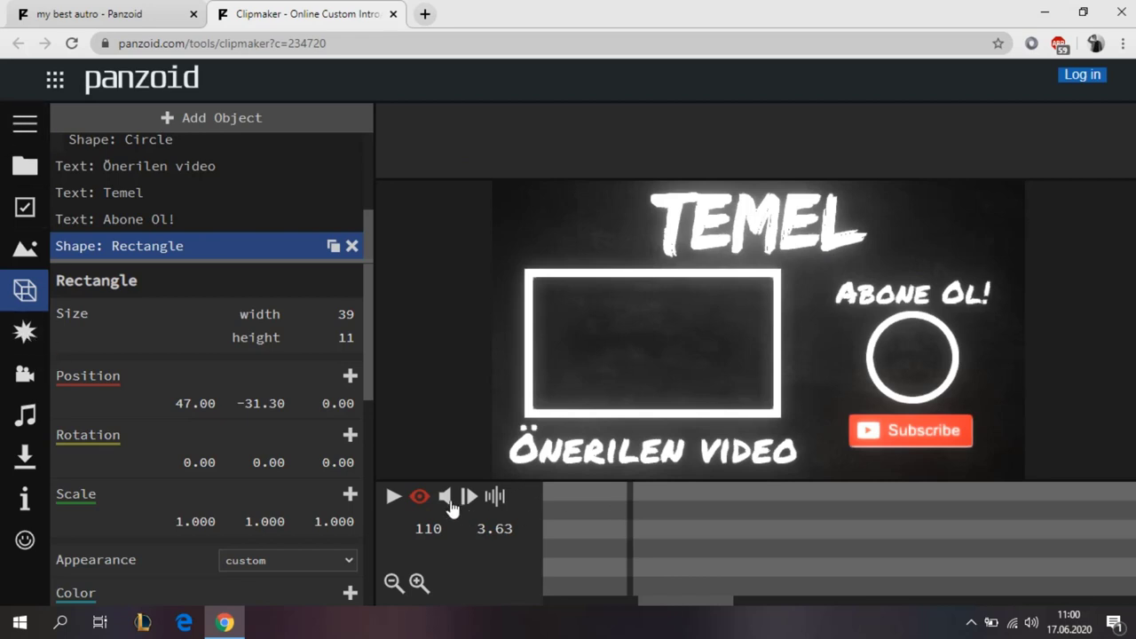
- Preview the edited outro, then view the effects, camera and audio track settings
{"action": "left_click", "coordinate": [393, 497]}
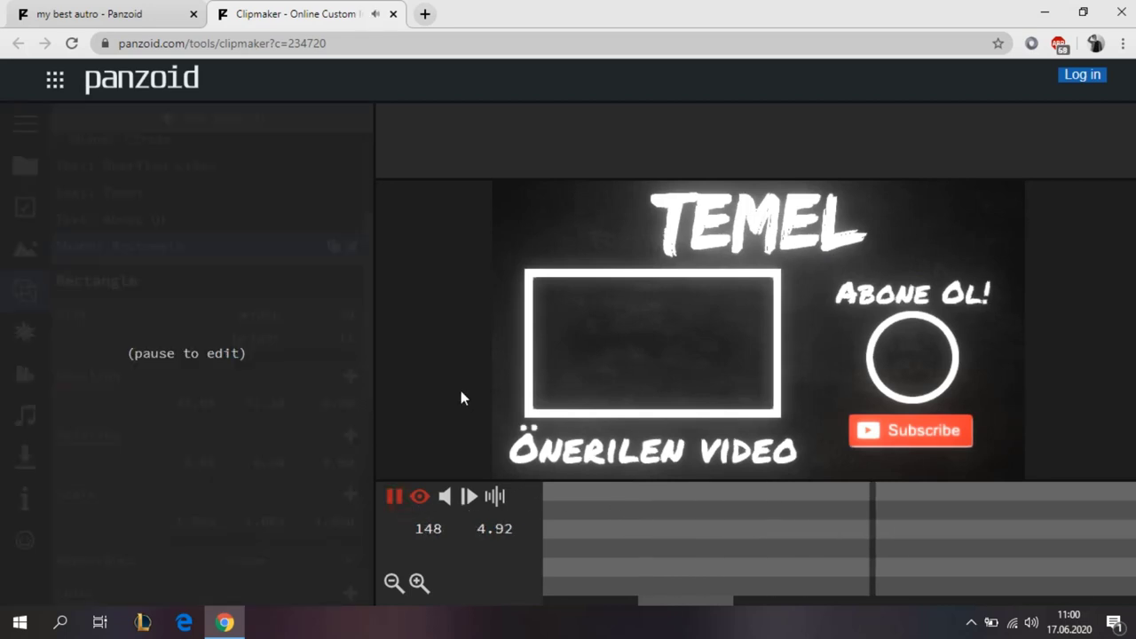
{"action": "left_click", "coordinate": [395, 498]}
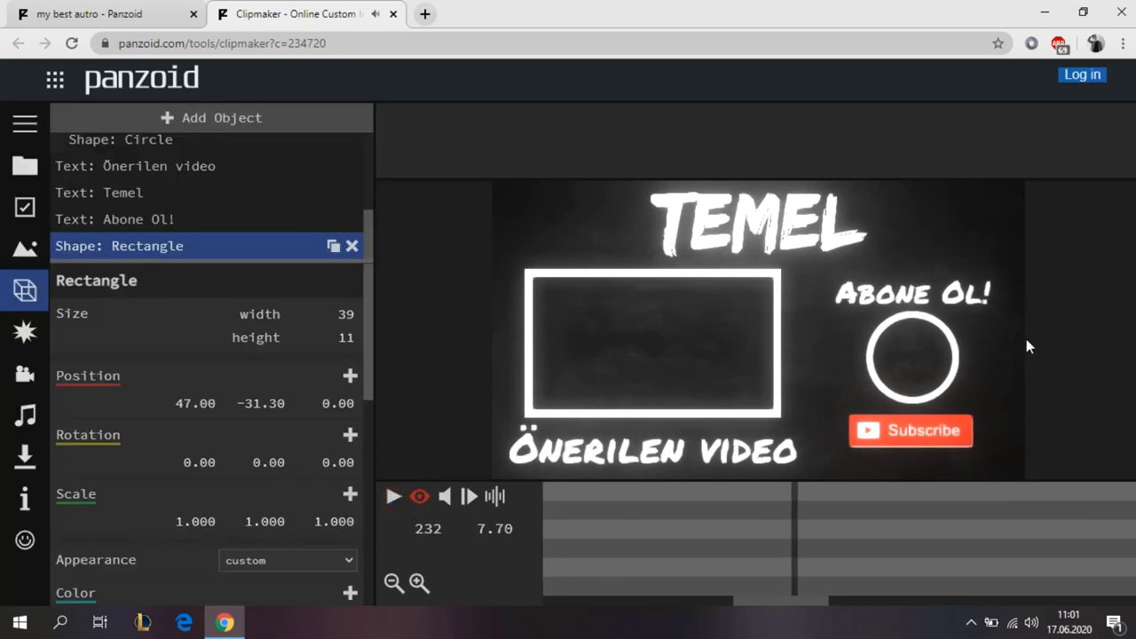
{"action": "left_click", "coordinate": [25, 331]}
{"action": "left_click", "coordinate": [23, 383]}
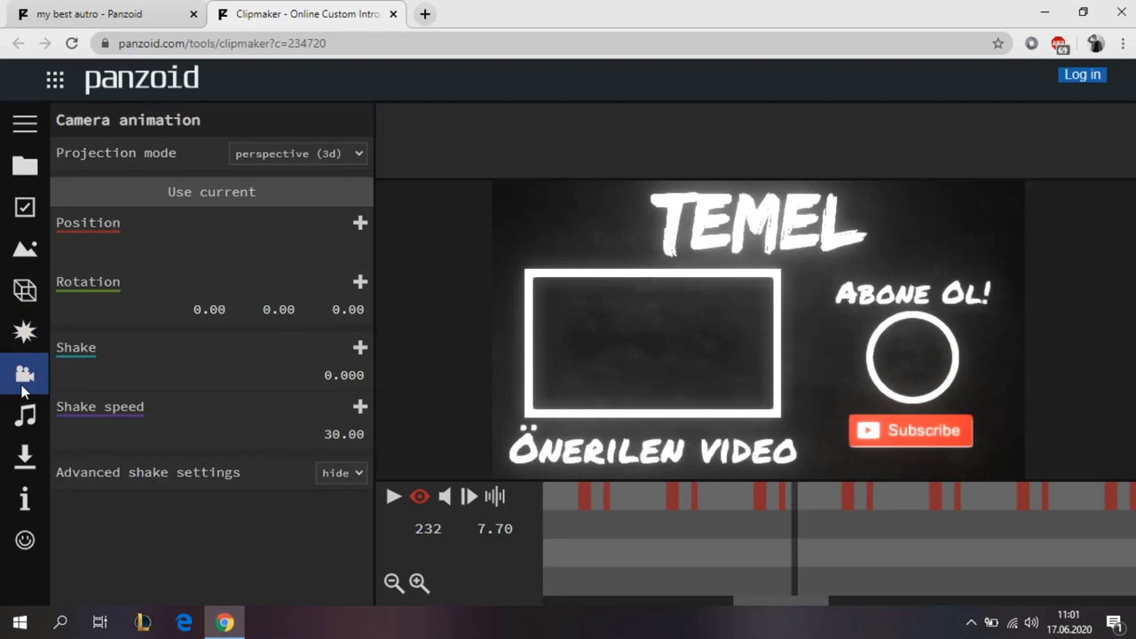
{"action": "left_click", "coordinate": [27, 430]}
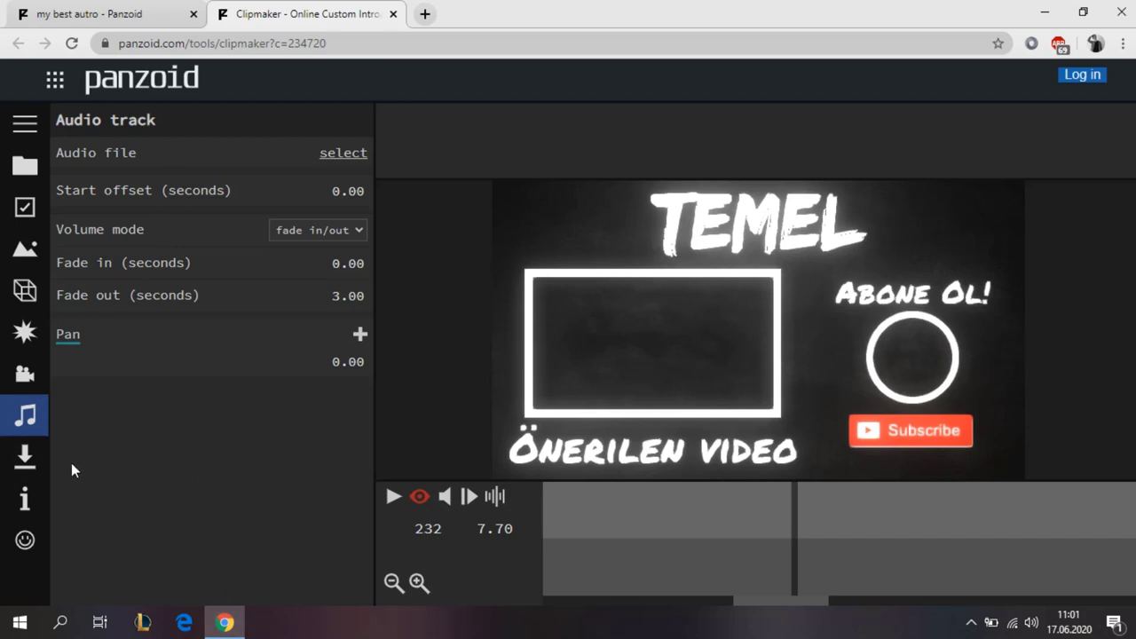
- Render the outro with balanced quality in .mkv (vp8/opus) format
{"action": "left_click", "coordinate": [29, 456]}
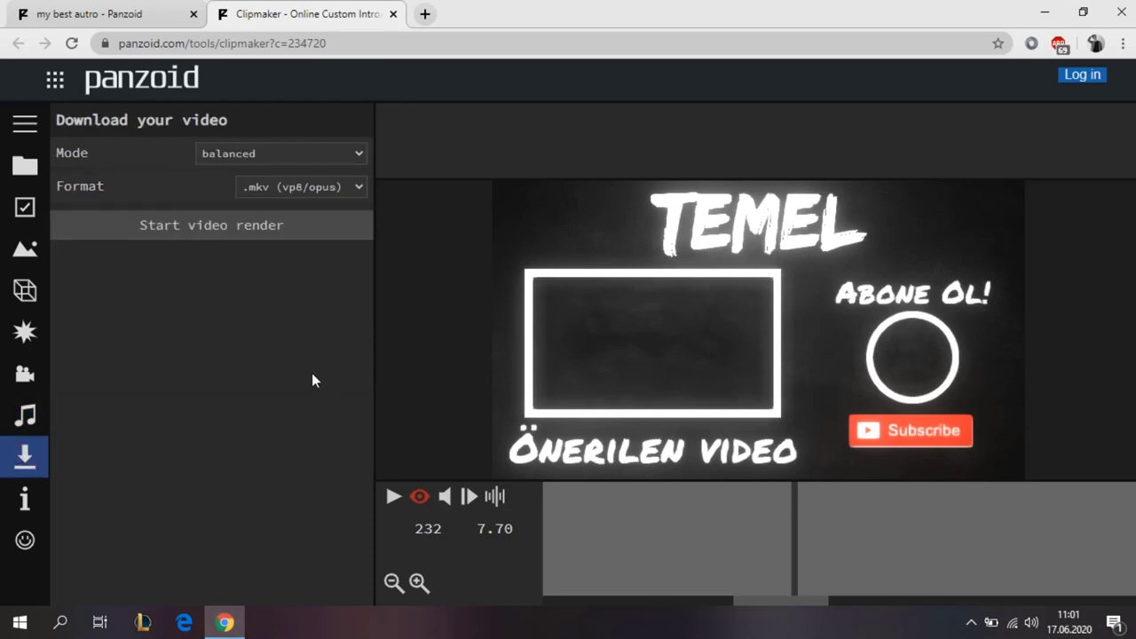
{"action": "left_click", "coordinate": [298, 153]}
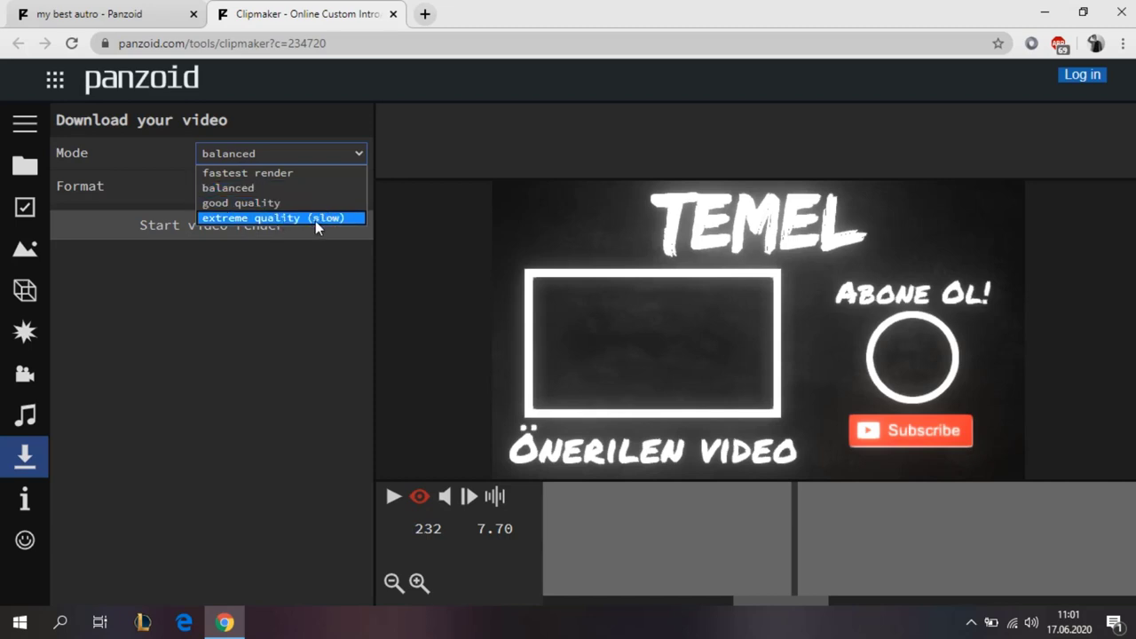
{"action": "left_click", "coordinate": [232, 189]}
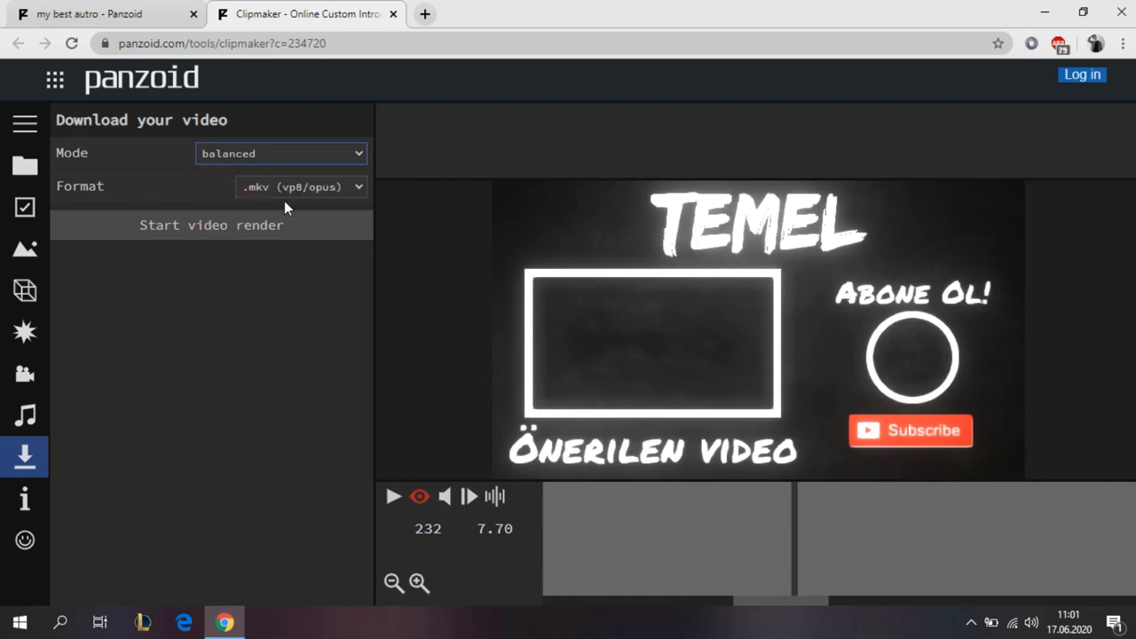
{"action": "left_click", "coordinate": [298, 183]}
{"action": "left_click", "coordinate": [266, 208]}
{"action": "left_click", "coordinate": [340, 184]}
{"action": "left_click", "coordinate": [264, 208]}
{"action": "left_click", "coordinate": [227, 227]}
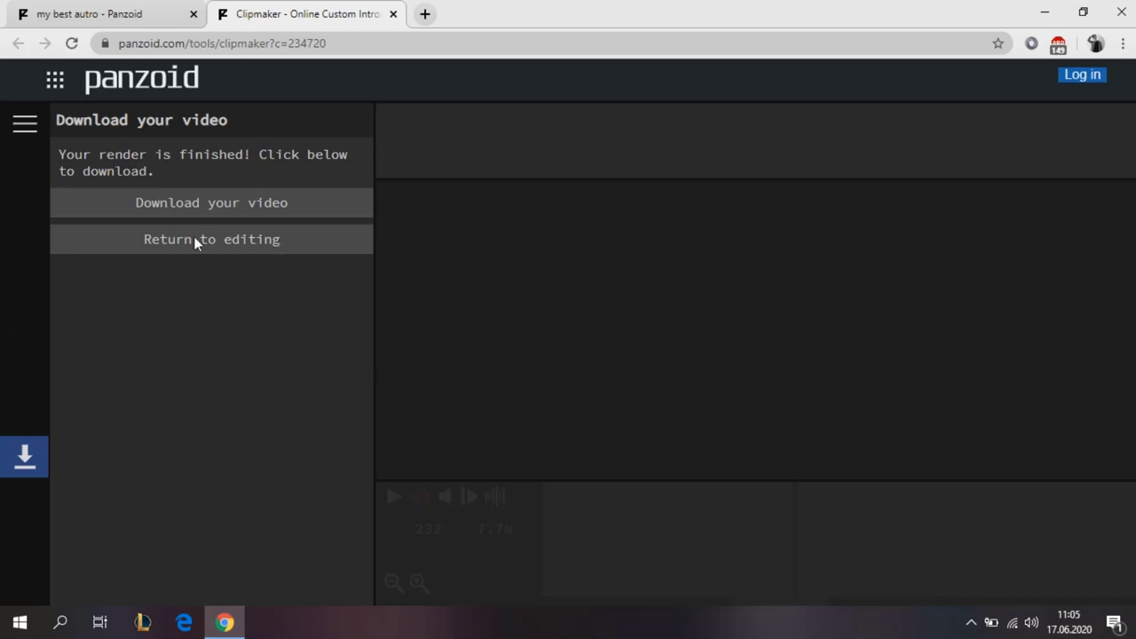
- Download the rendered video and open 'video (5).mkv' from the download shelf
{"action": "left_click", "coordinate": [229, 204]}
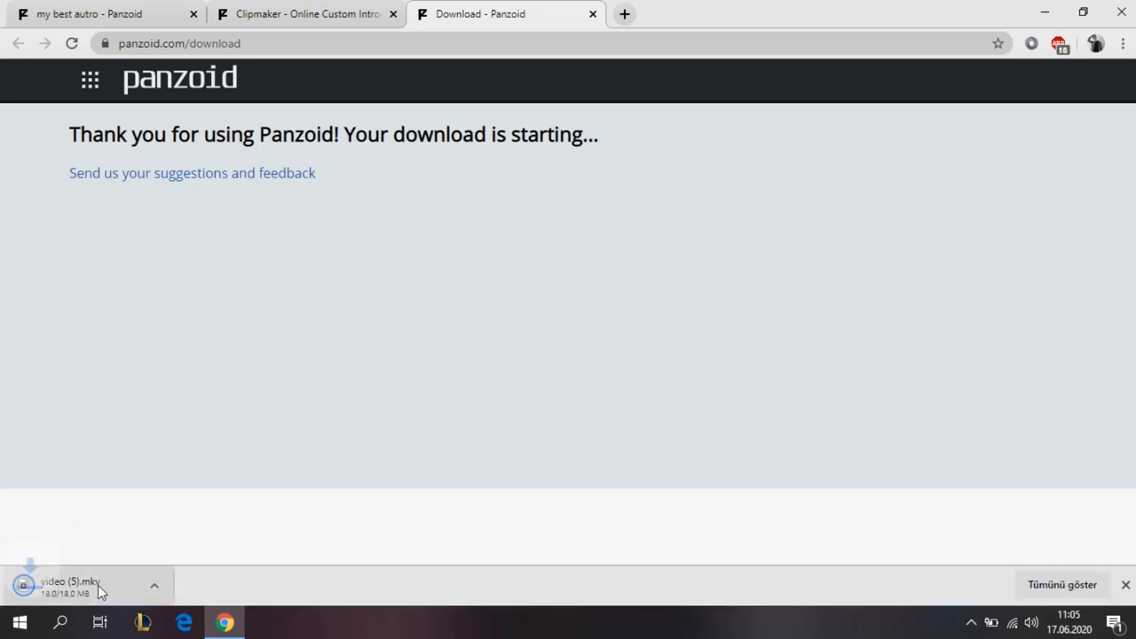
{"action": "left_click", "coordinate": [98, 584]}
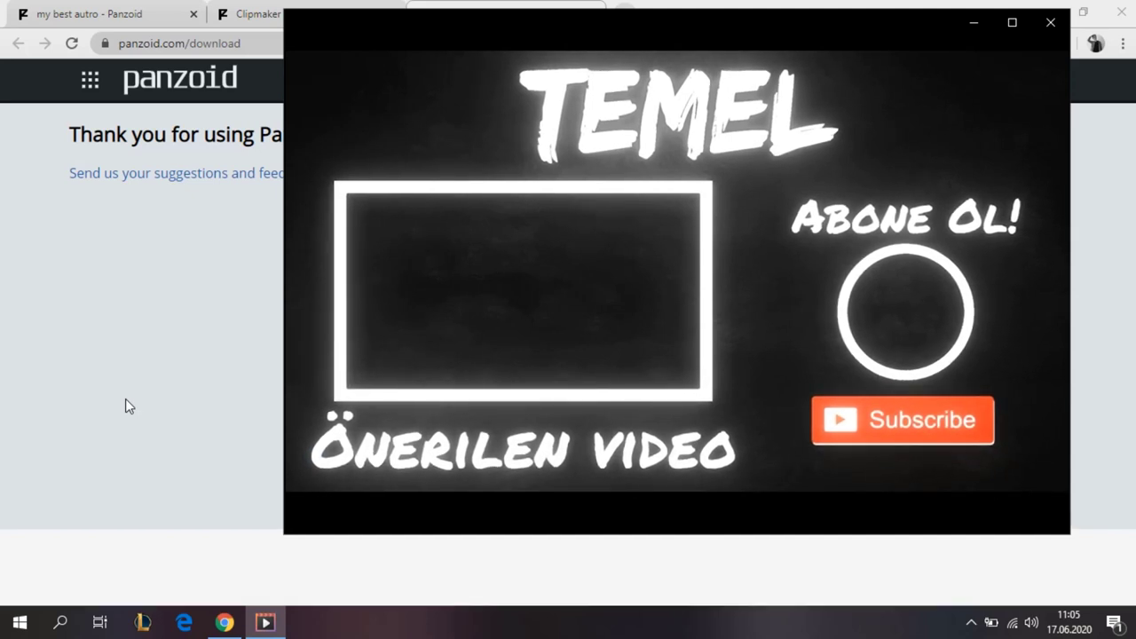
- Watch the outro in Movies & TV, skip near the end, pause, and close the player
{"action": "left_click", "coordinate": [677, 502]}
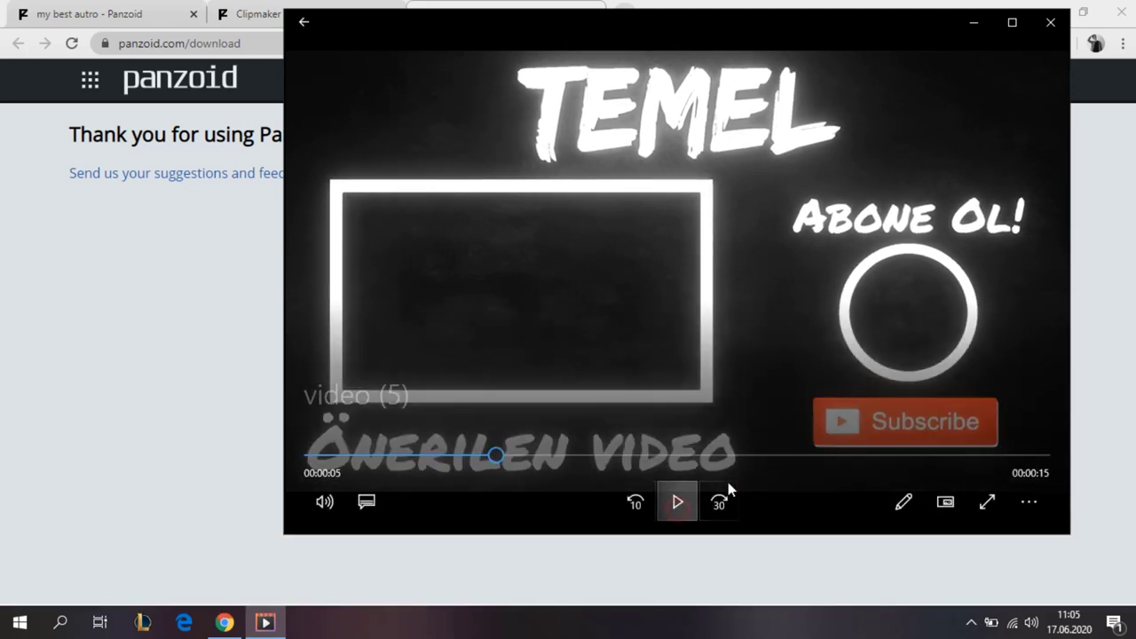
{"action": "left_click", "coordinate": [674, 503]}
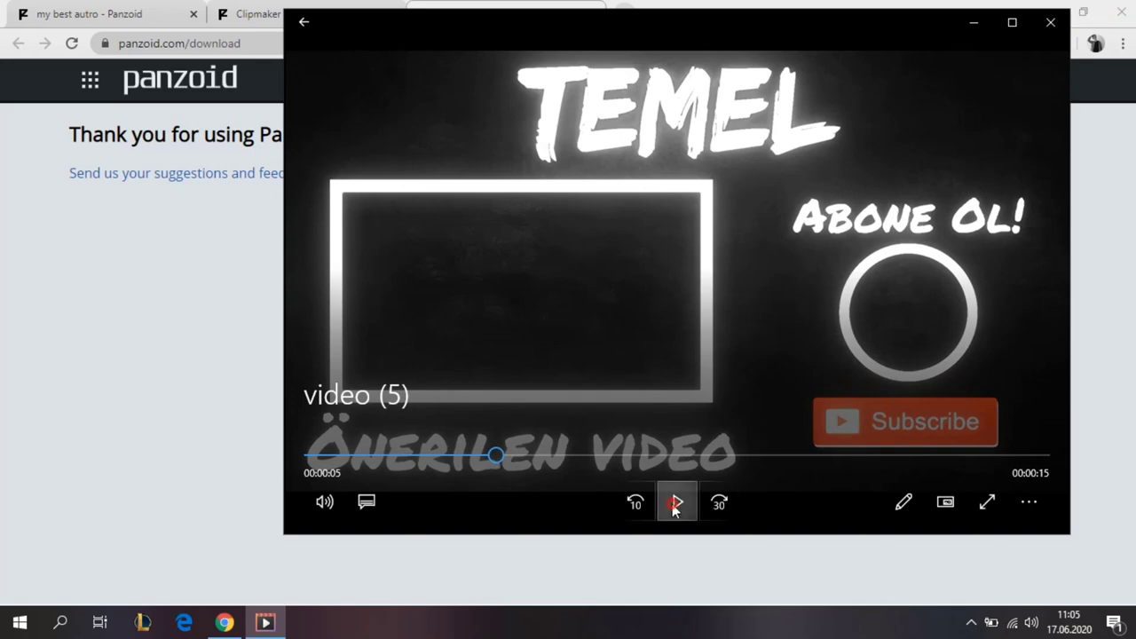
{"action": "left_click", "coordinate": [854, 458]}
{"action": "left_click", "coordinate": [990, 458]}
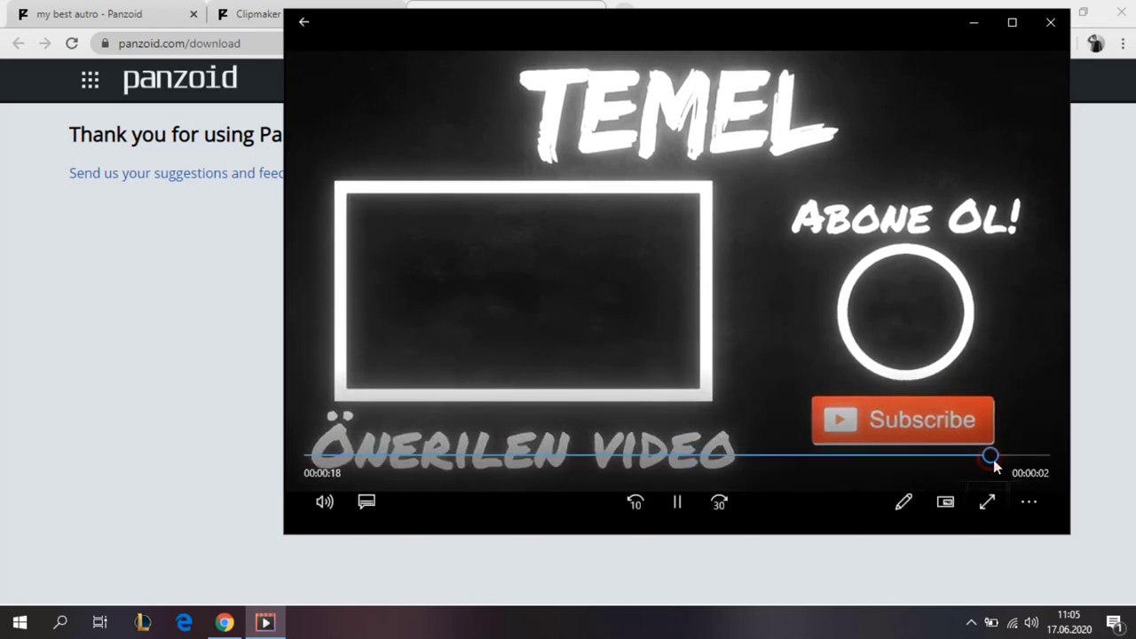
{"action": "left_click", "coordinate": [677, 502]}
{"action": "left_click", "coordinate": [1050, 21]}
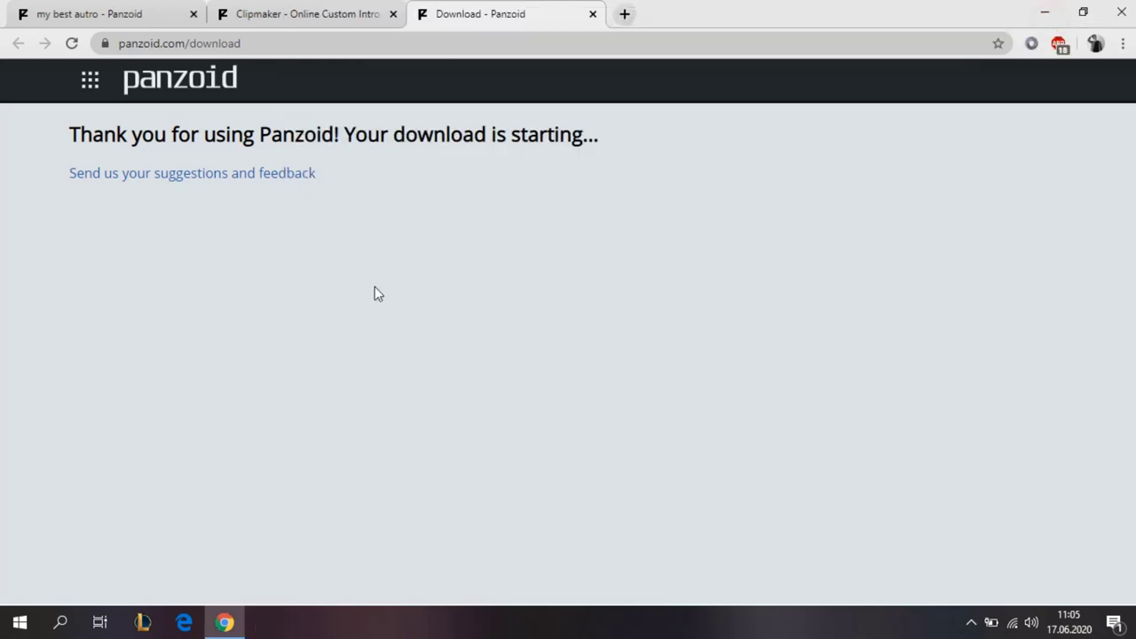
- Close the Download - Panzoid tab and return to the 'my best autro' creation page
{"action": "left_click", "coordinate": [591, 15]}
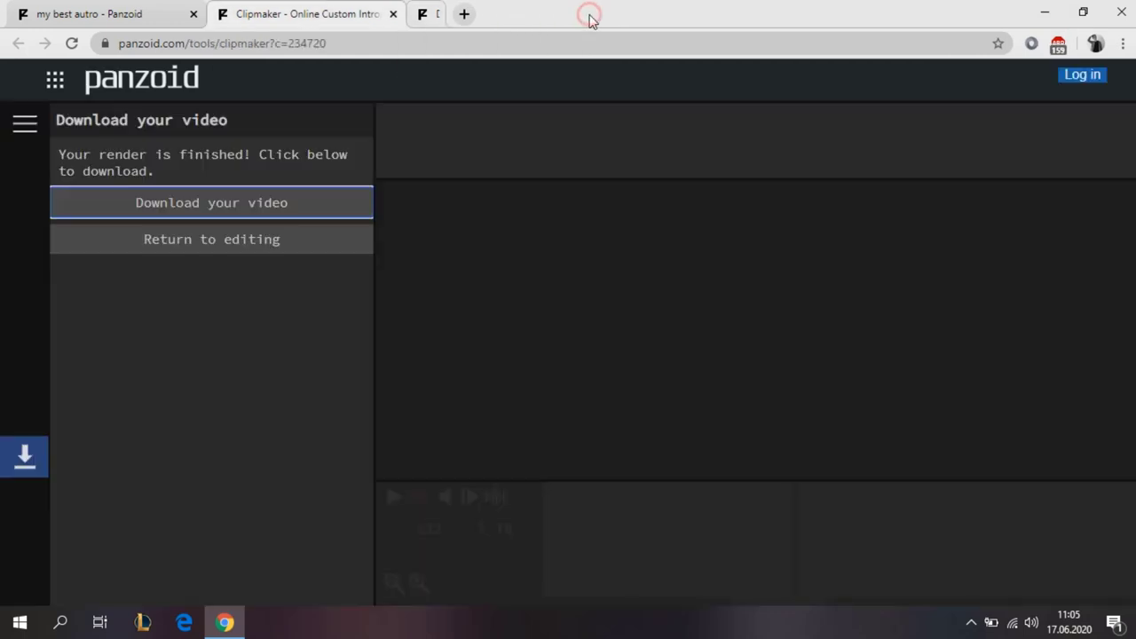
{"action": "left_click", "coordinate": [132, 17]}
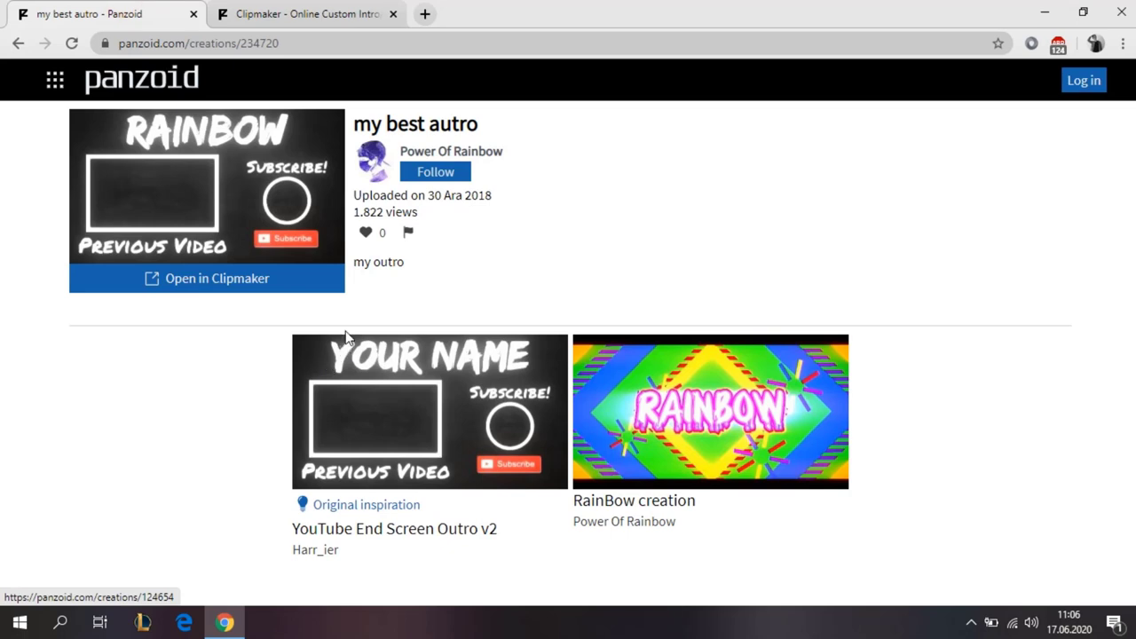